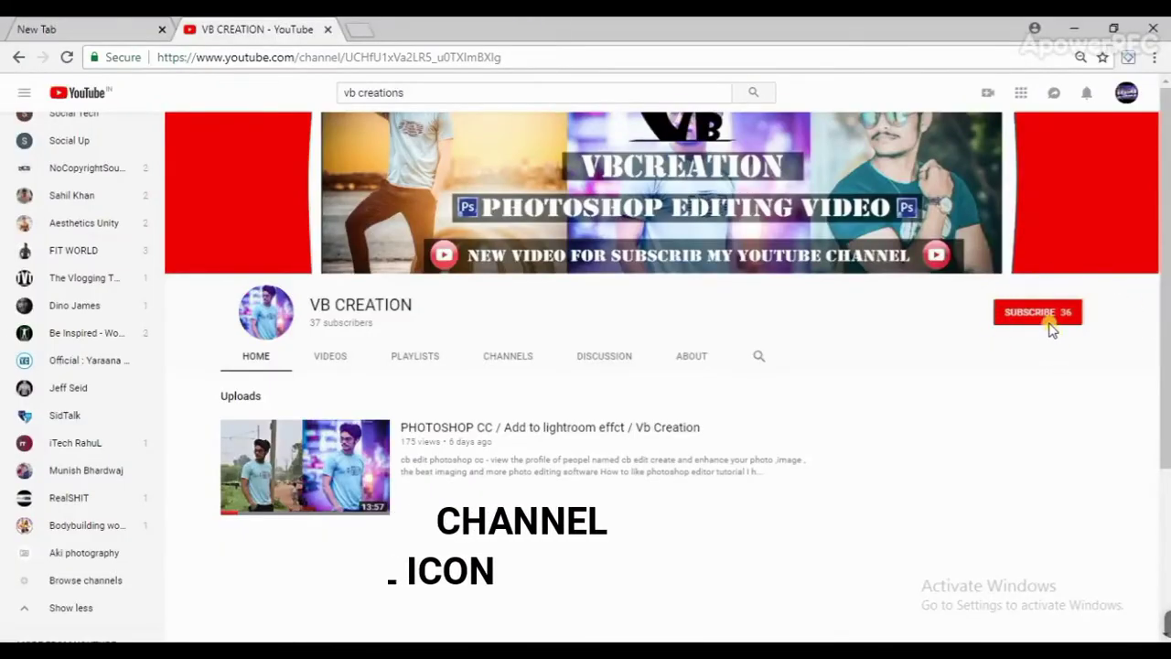
- Subscribe to the VB CREATION channel and turn on its notification bell
left_click(1043, 313)
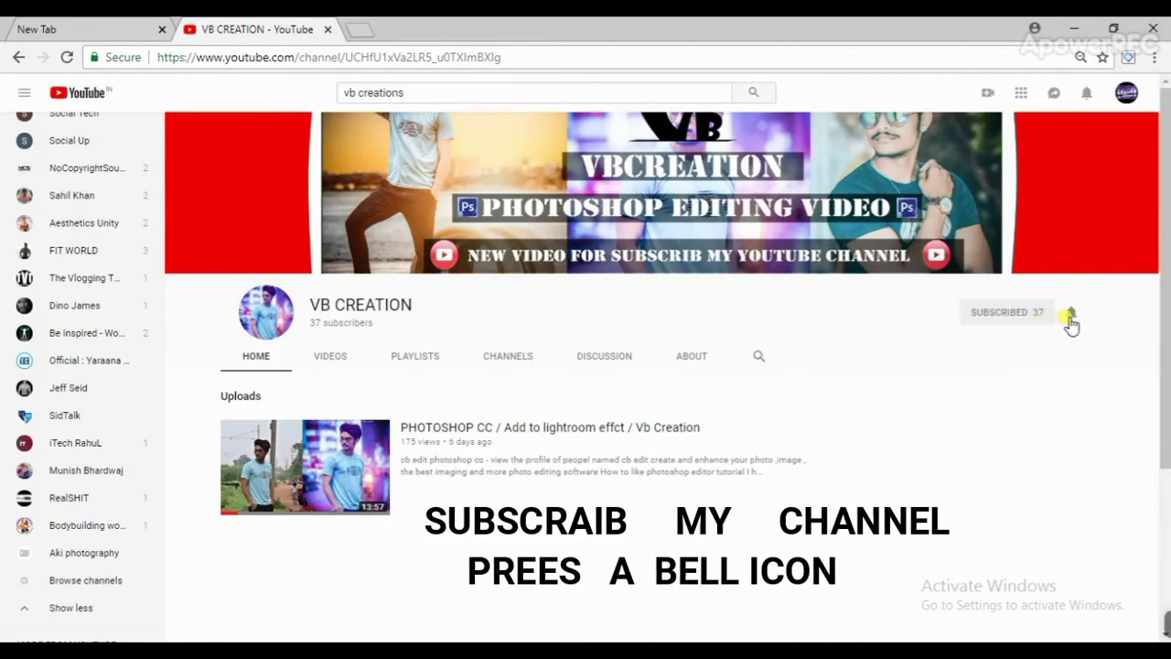
left_click(1071, 314)
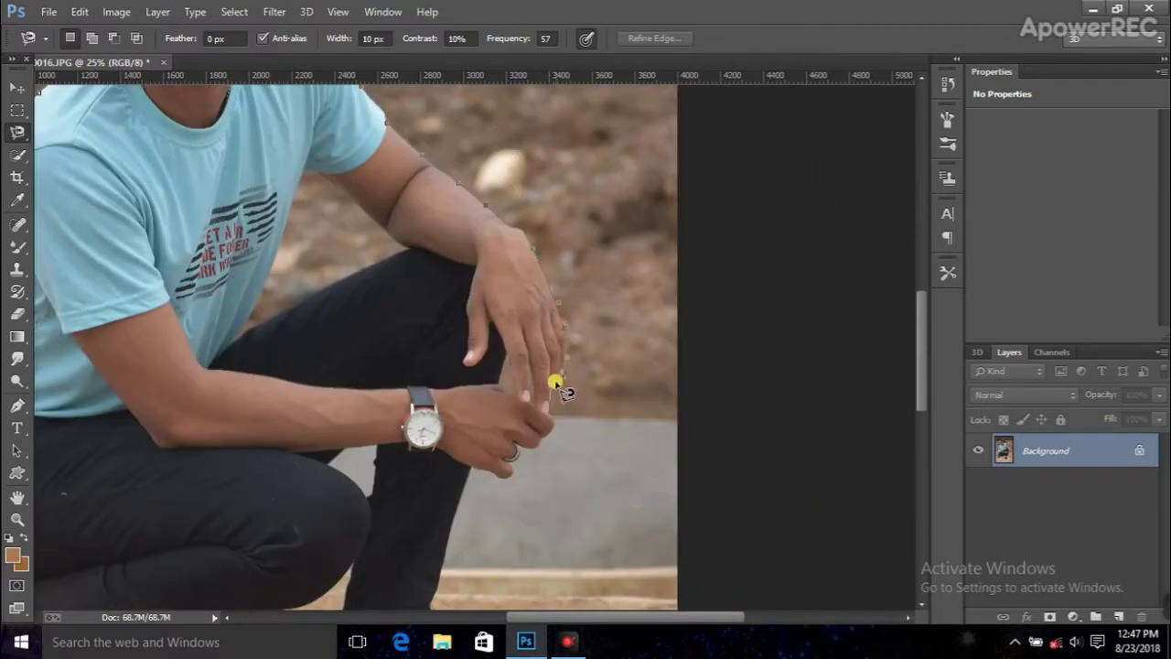
- Zoom in and delete the leftover background gap between the man's legs
scroll(517, 476, "up", 1)
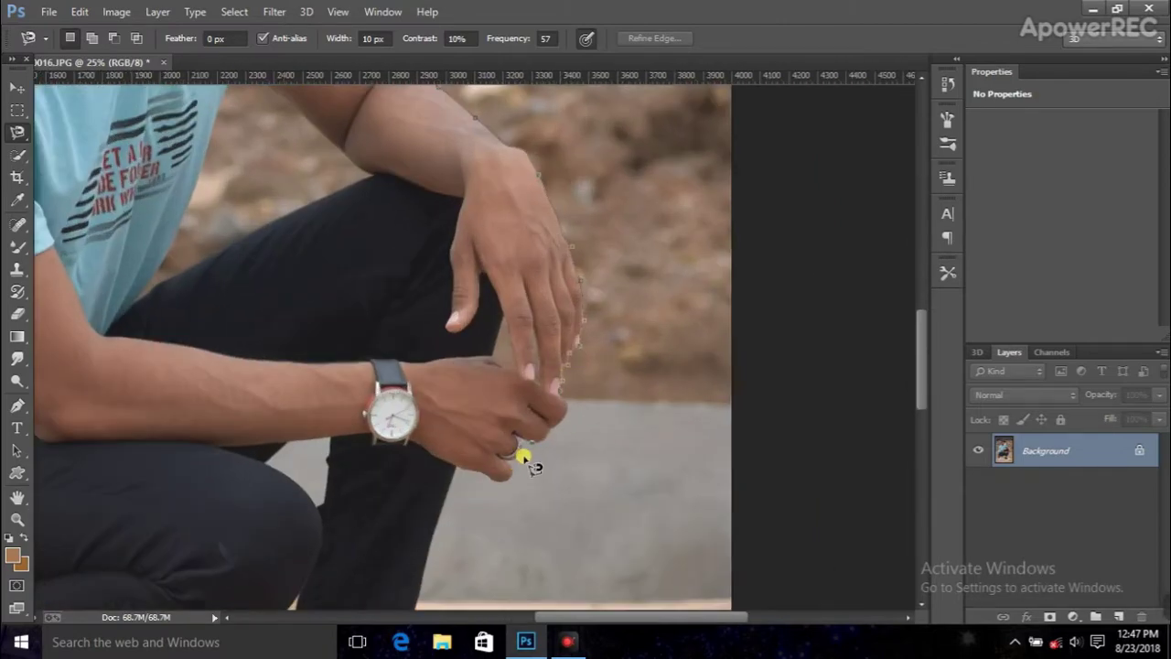
scroll(482, 477, "down", 2)
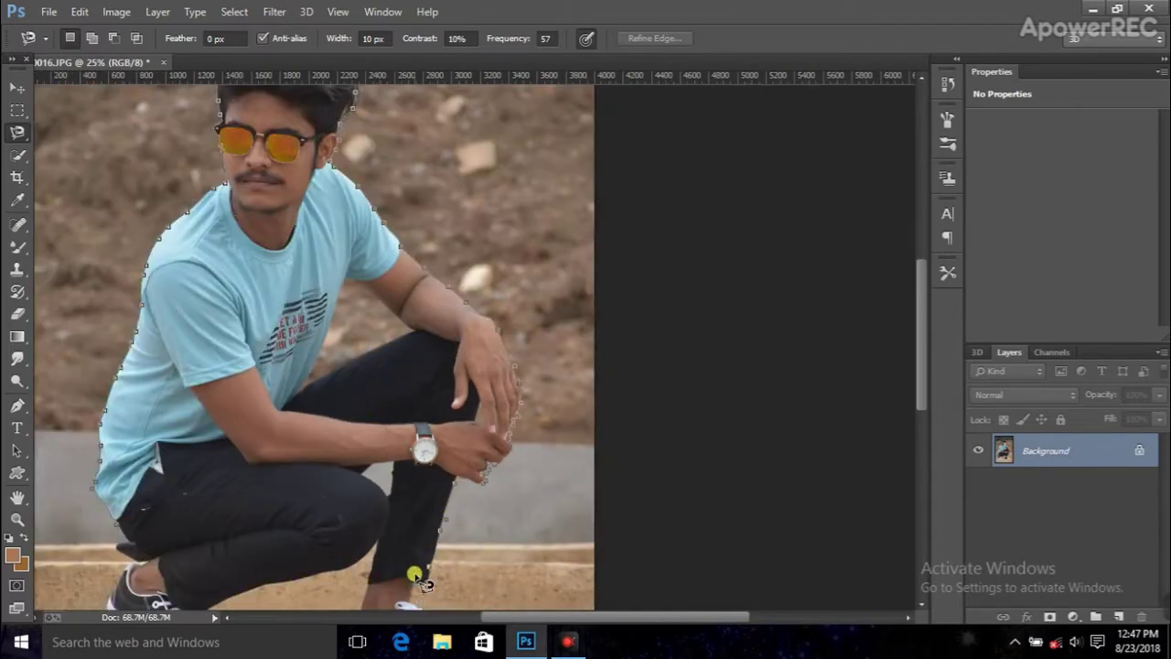
scroll(394, 366, "down", 5)
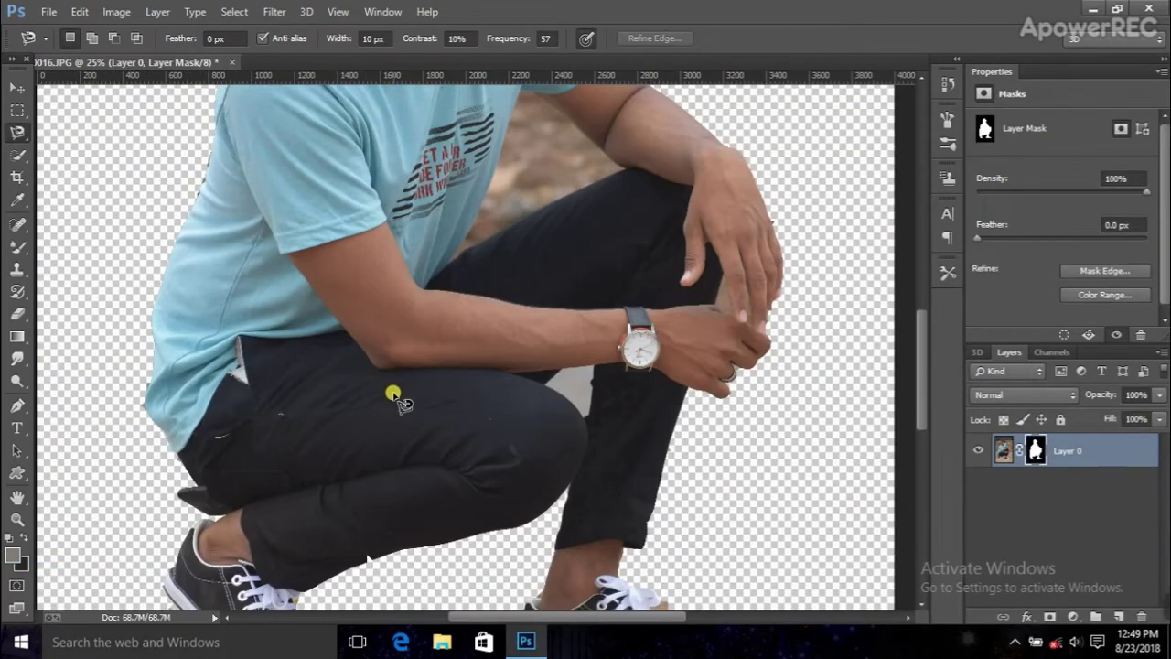
key("ctrl+plus")
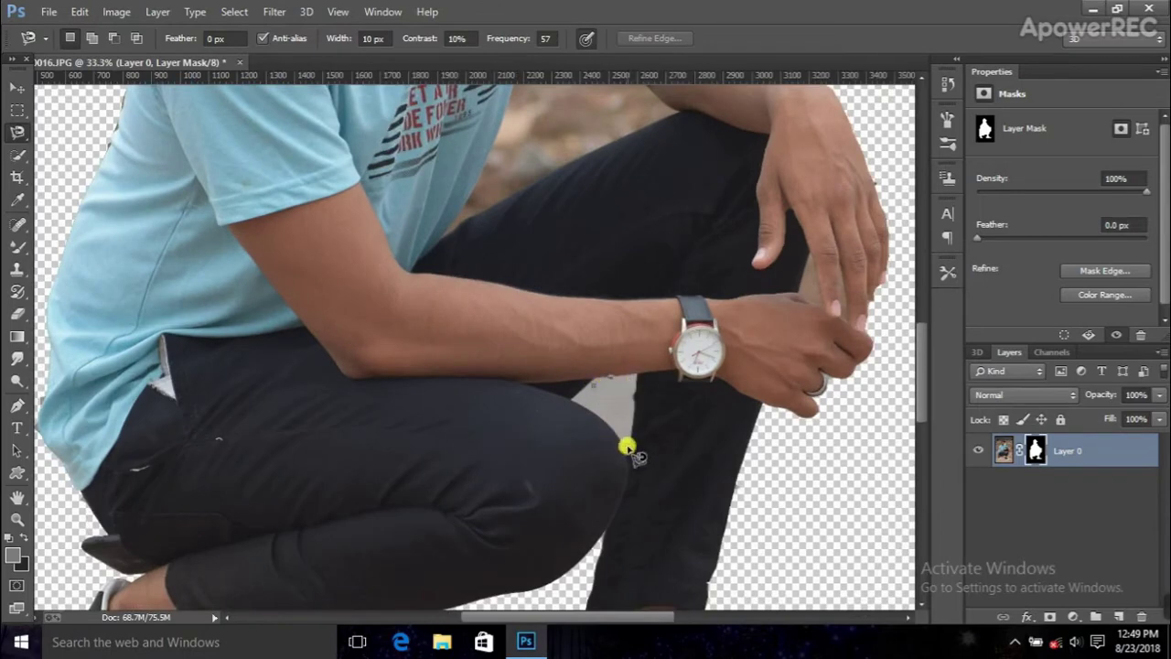
left_click(596, 387)
key("Delete")
- Lasso and delete the leftover background gap under the man's arm
scroll(503, 156, "up", 3)
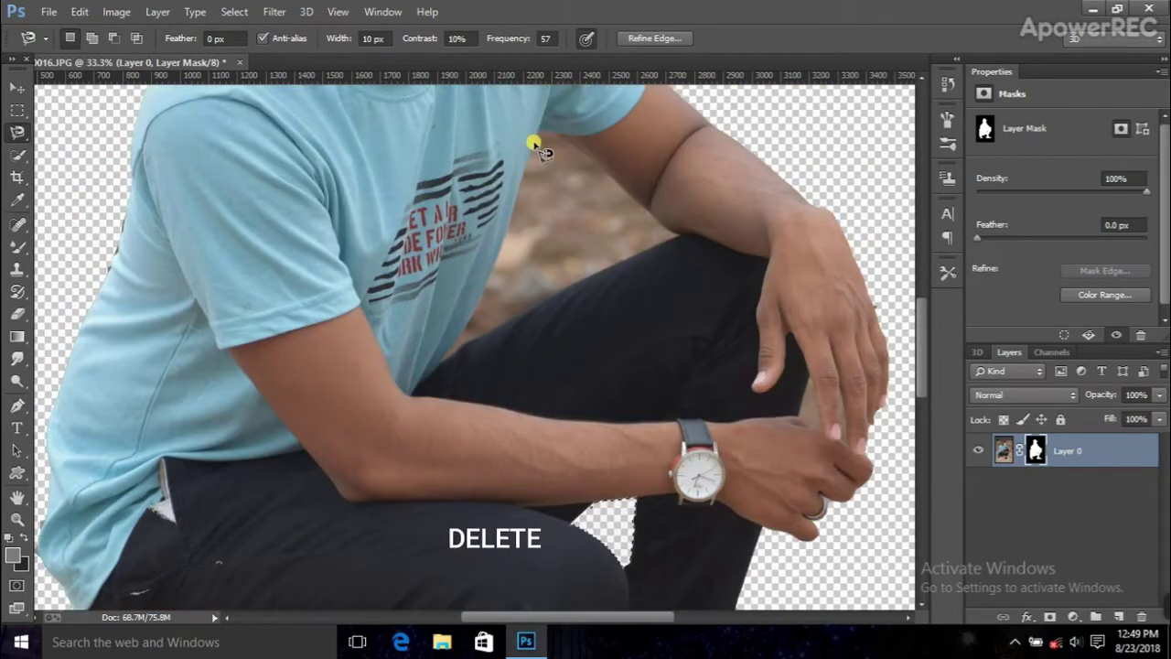
left_click(538, 132)
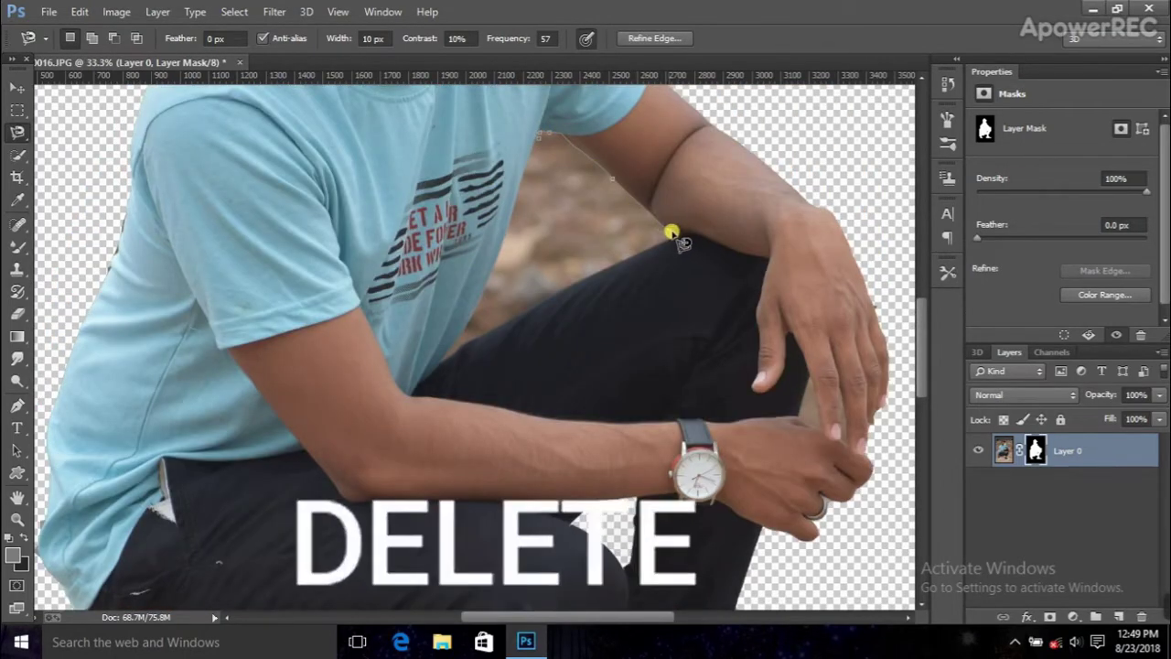
left_click(536, 137)
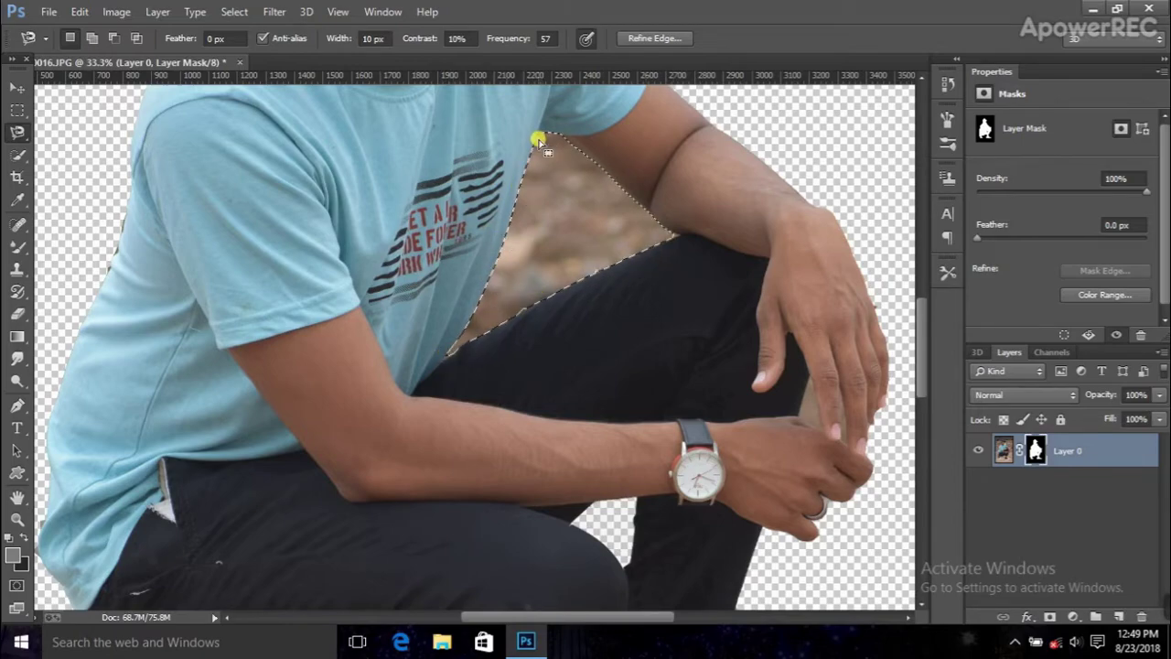
key("Delete")
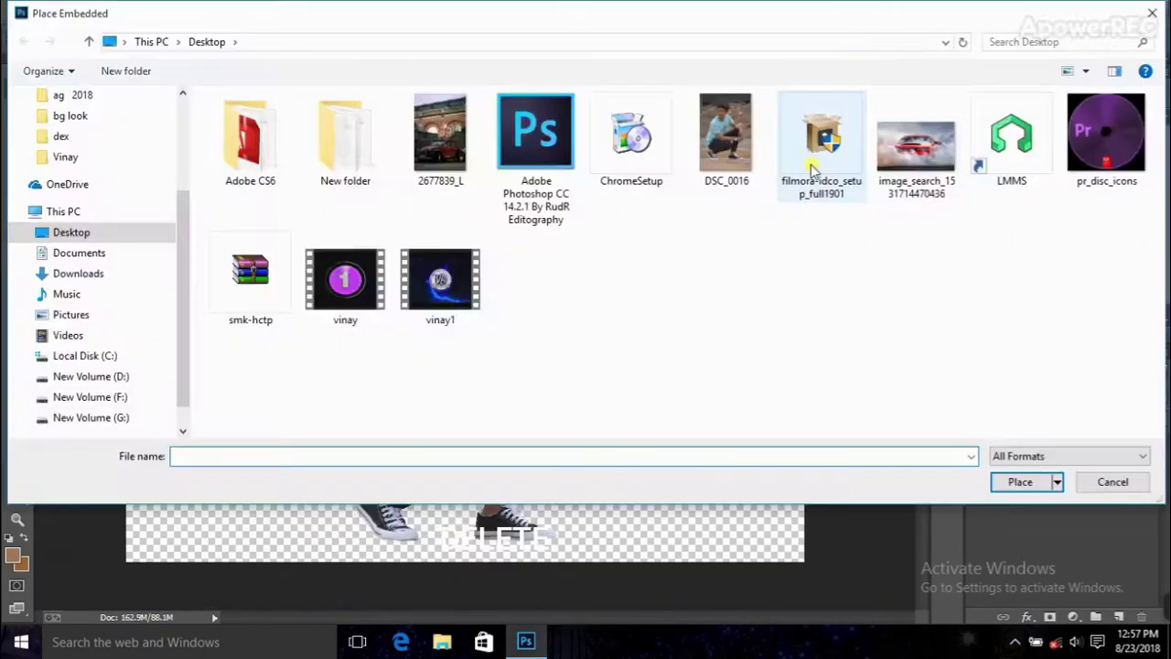
- Place the smoky red car photo and move its layer beneath the man's Layer 0
double_click(915, 147)
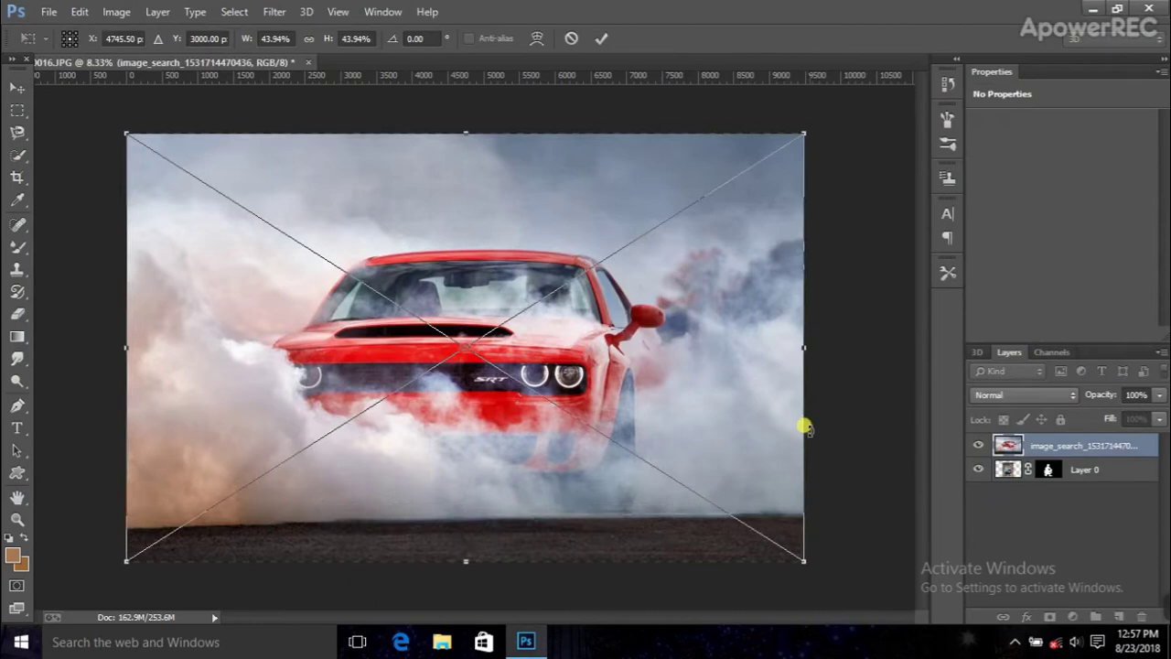
right_click(575, 385)
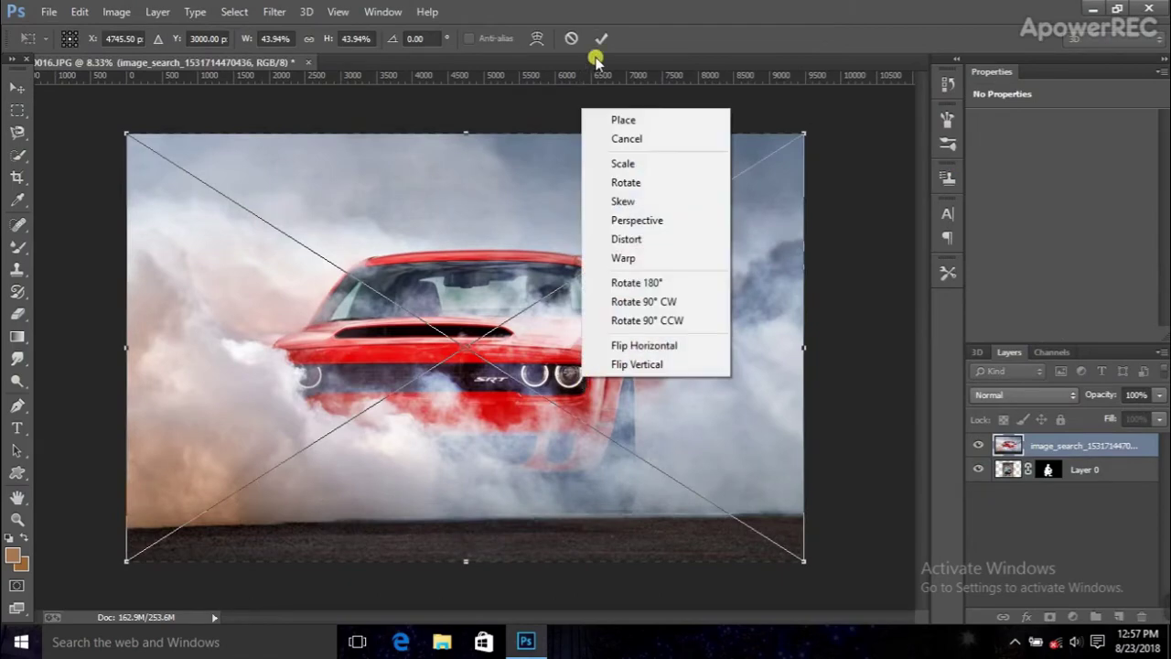
left_click(601, 38)
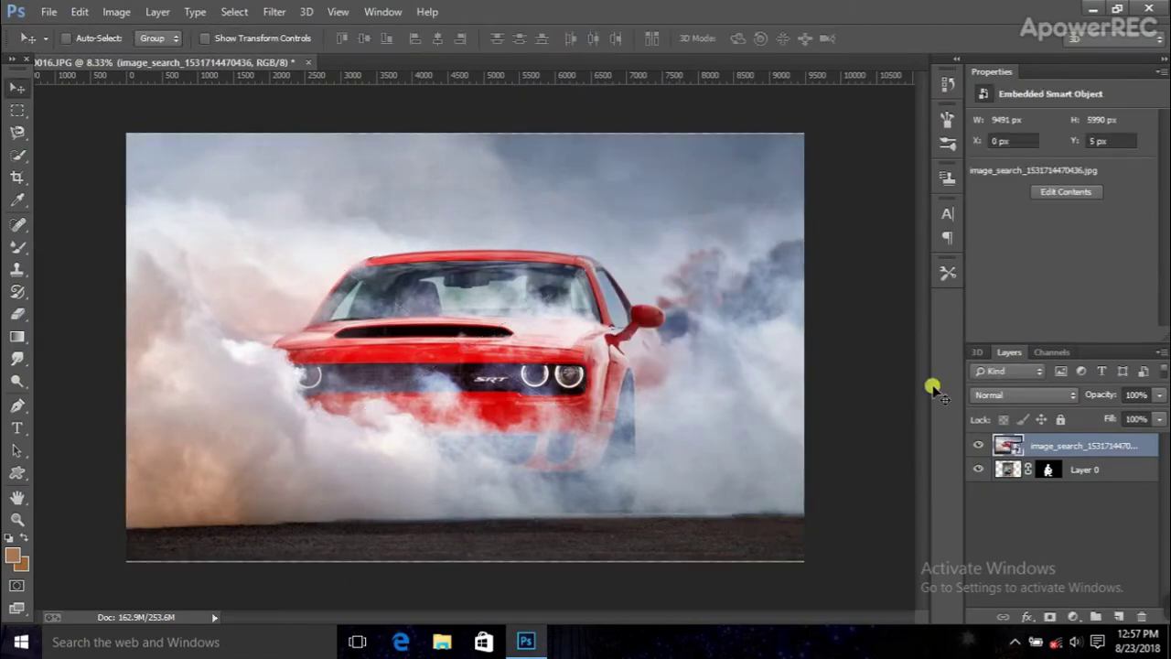
left_click_drag(1084, 446, 1061, 469)
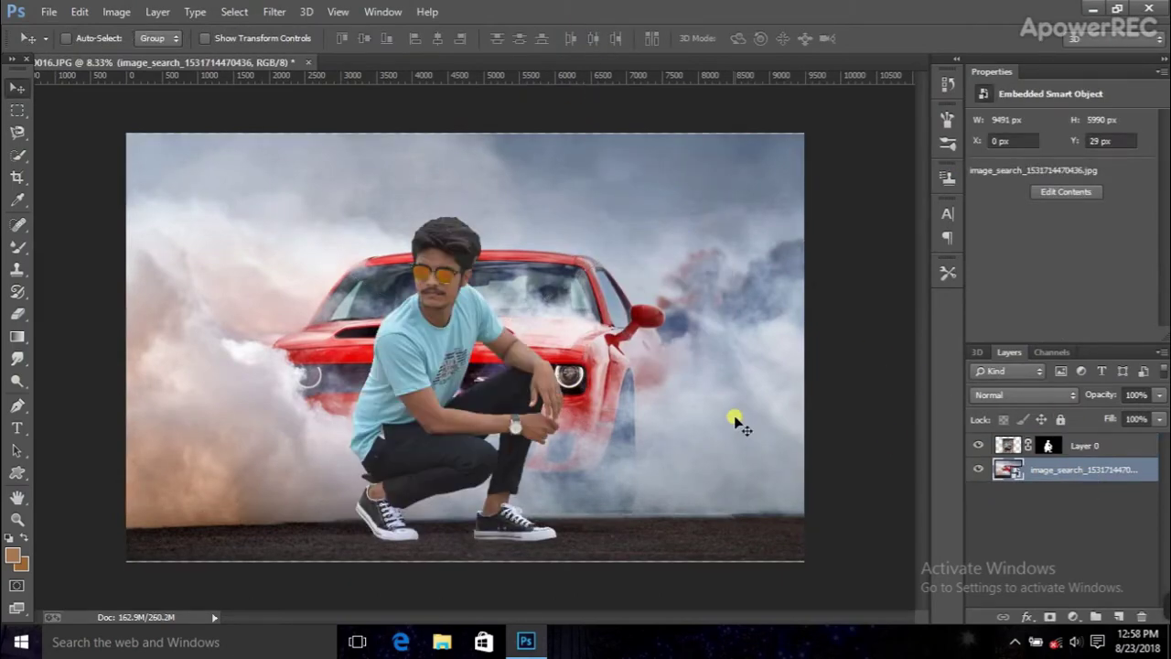
key("shift+Up")
key("shift+Up")
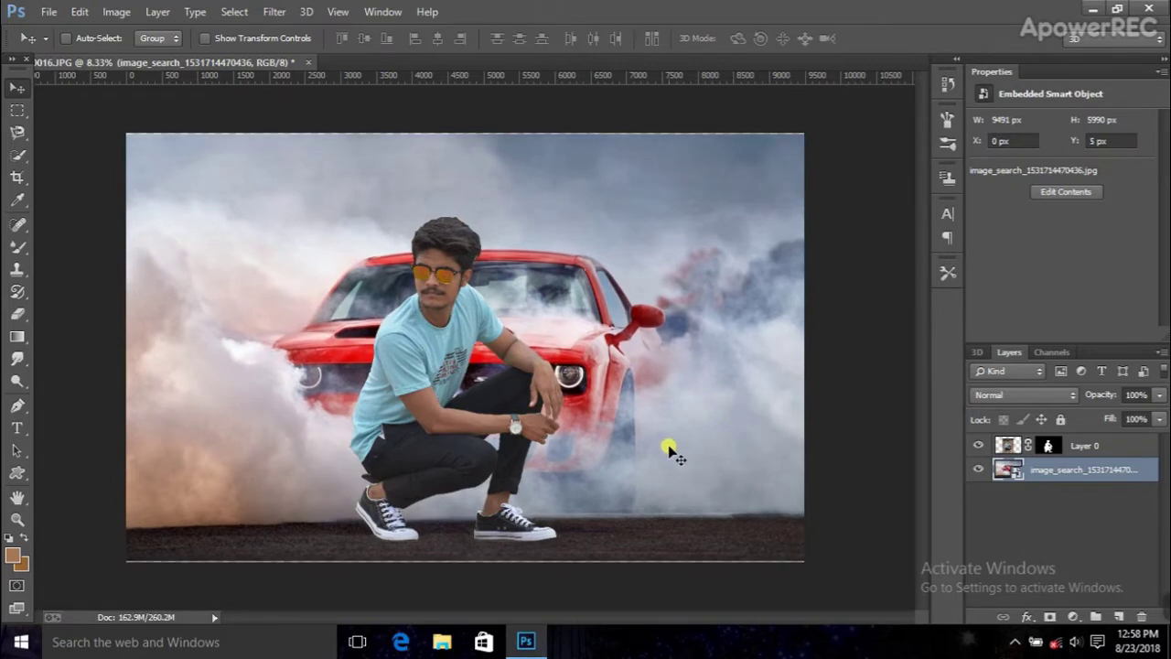
- Scale the car photo up with Free Transform so it fills the canvas
key("ctrl+t")
left_click_drag(803, 561, 807, 571)
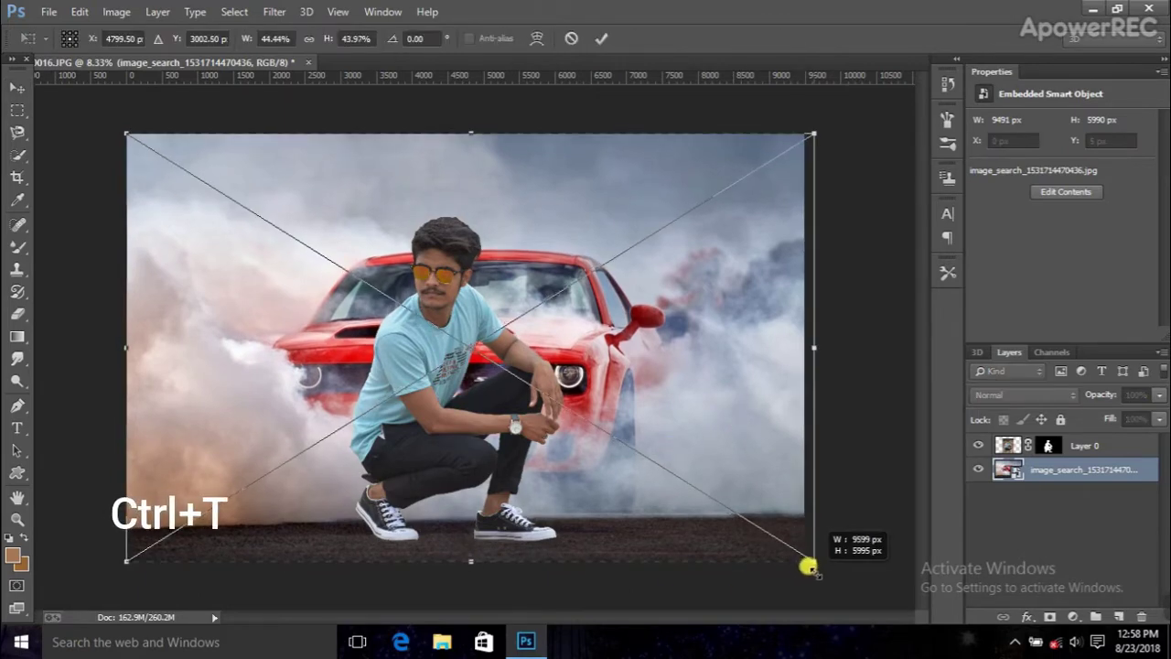
key("Return")
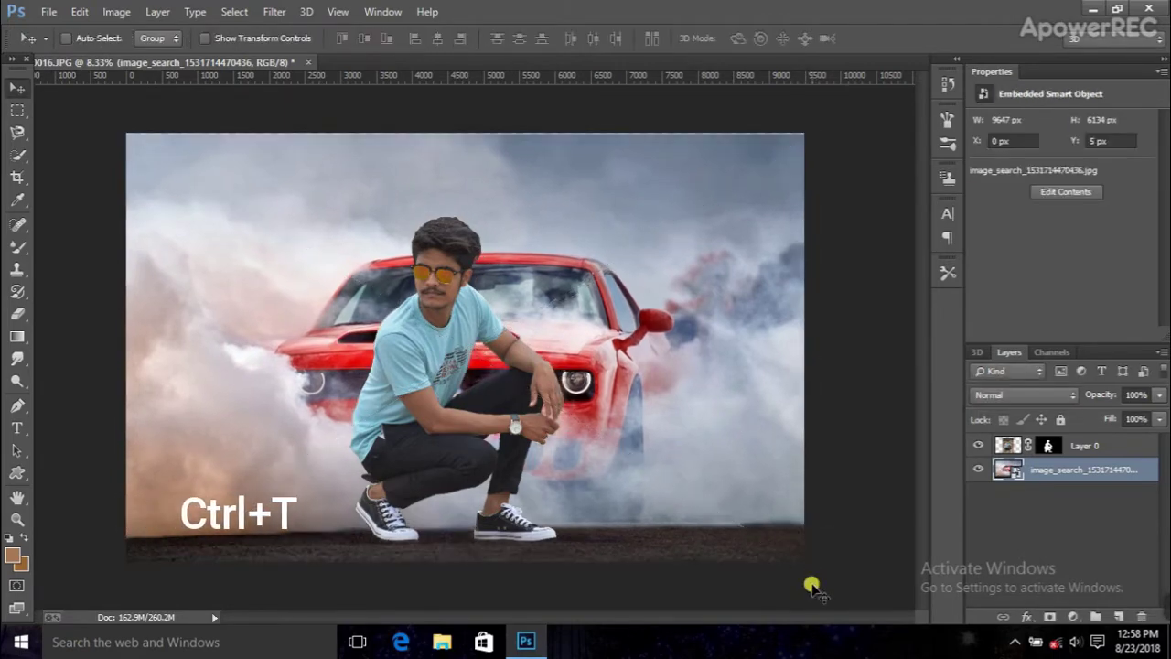
key("ctrl+plus")
- On Layer 0 in Camera Raw, set Clarity +53, Contrast +43 and boost Vibrance
left_click(504, 484, "ctrl")
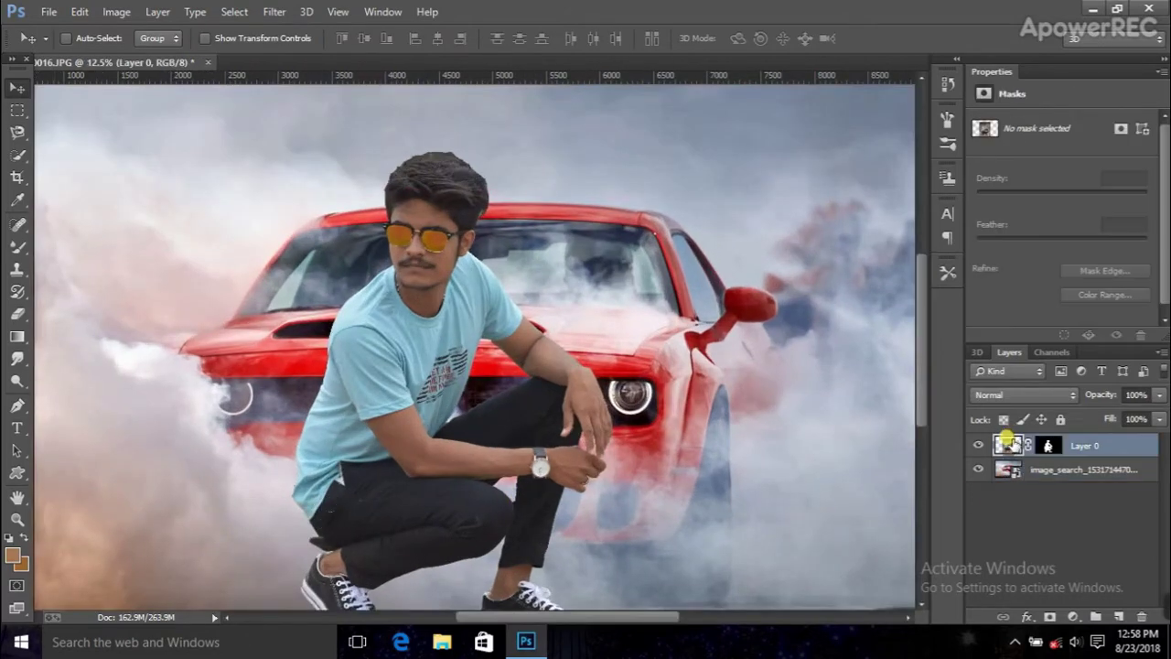
scroll(404, 472, "down", 1)
left_click(275, 11)
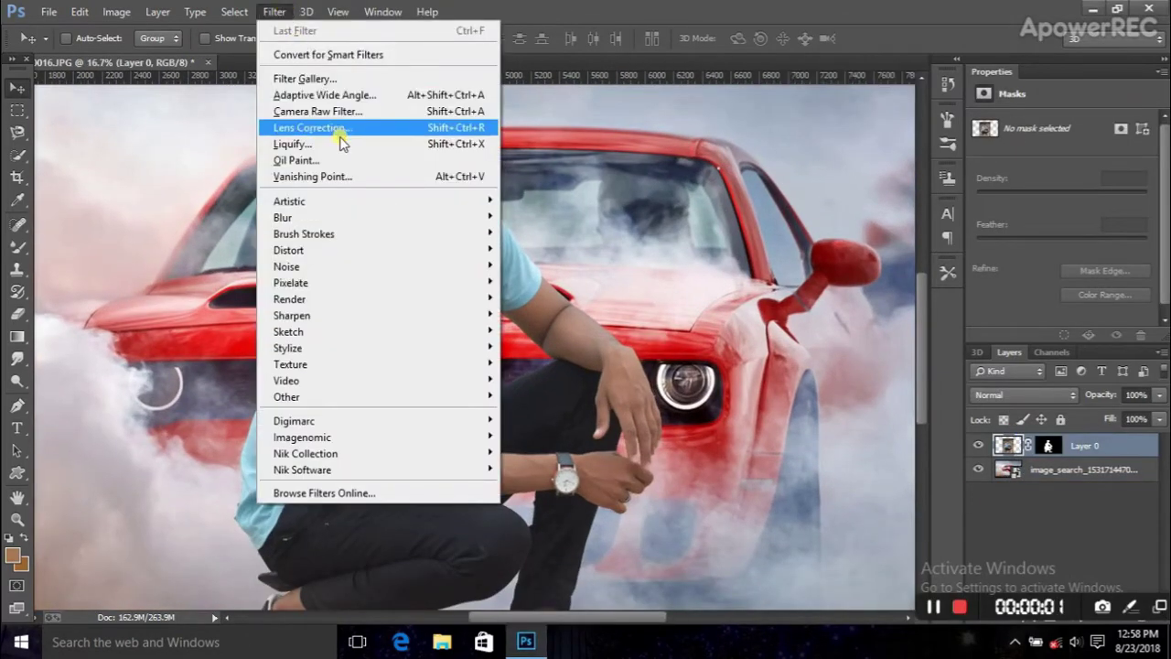
key("Escape")
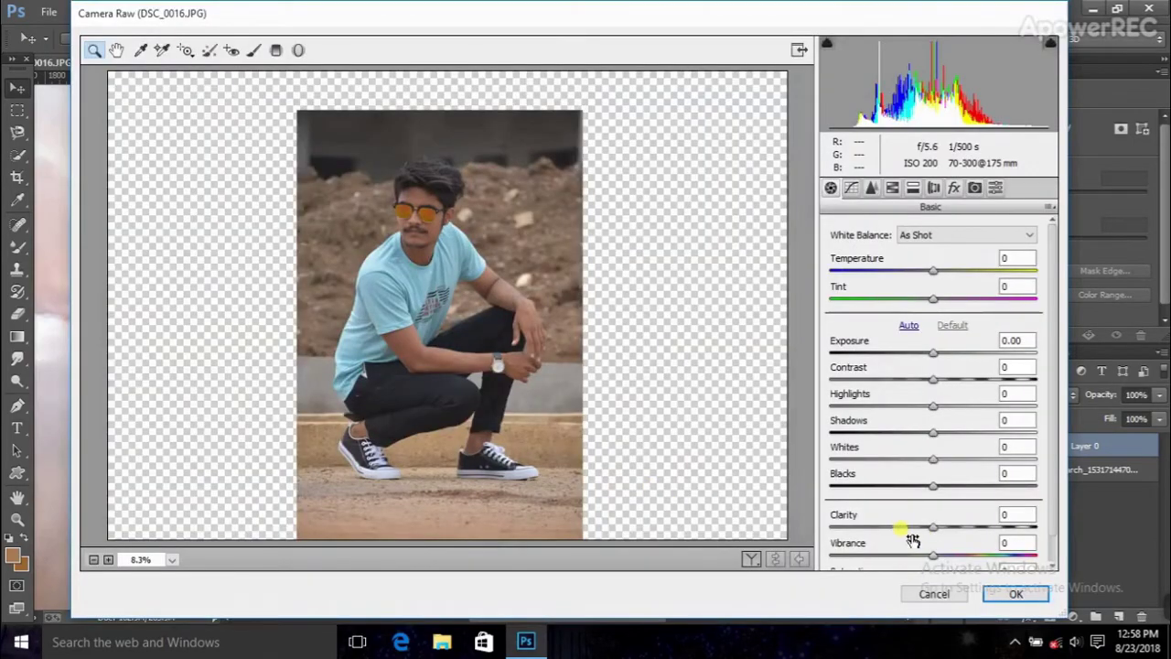
left_click_drag(905, 534, 982, 537)
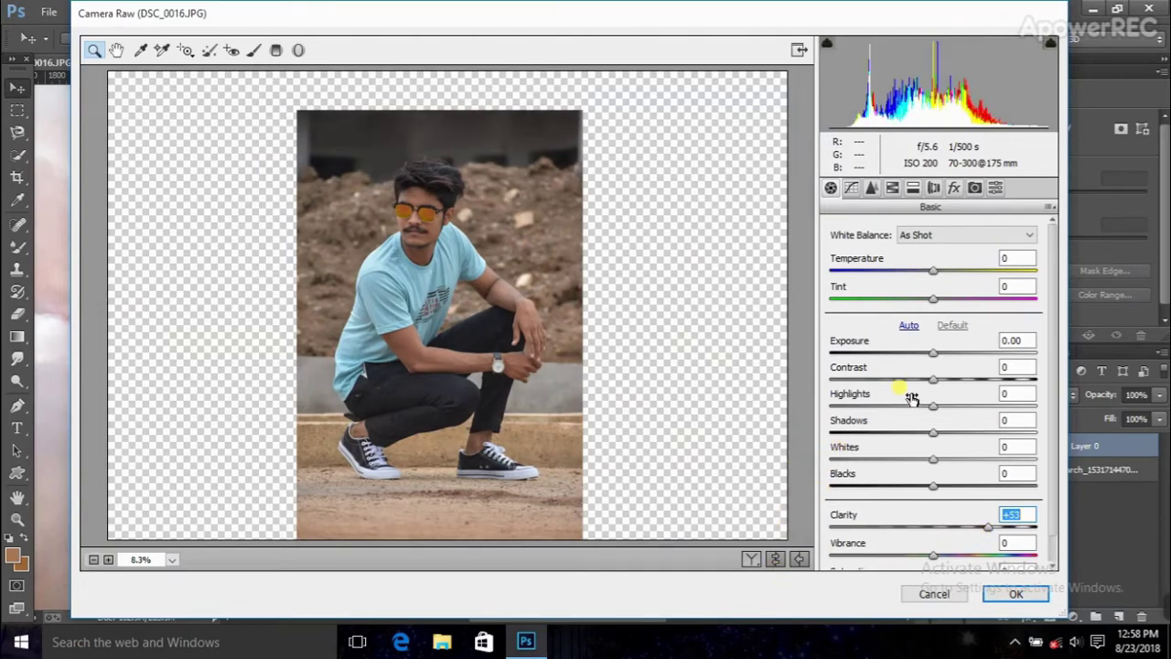
mouse_move(935, 382)
left_mouse_down()
mouse_move(983, 388)
mouse_move(928, 389)
left_mouse_up()
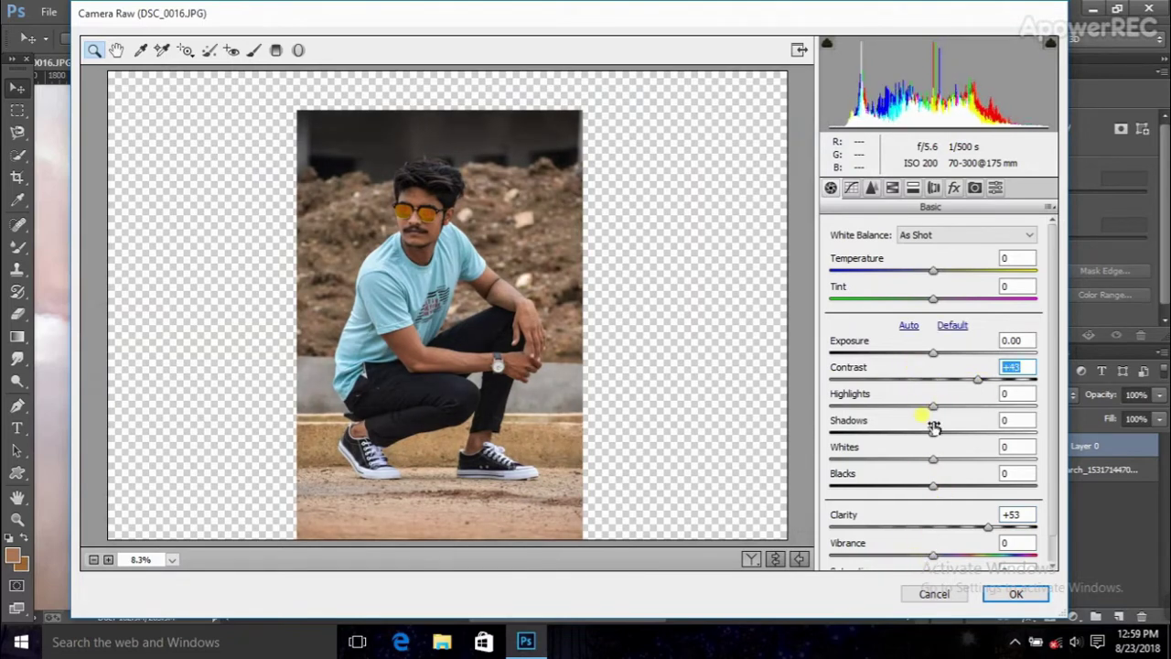
scroll(942, 518, "down", 1)
left_click_drag(943, 530, 967, 531)
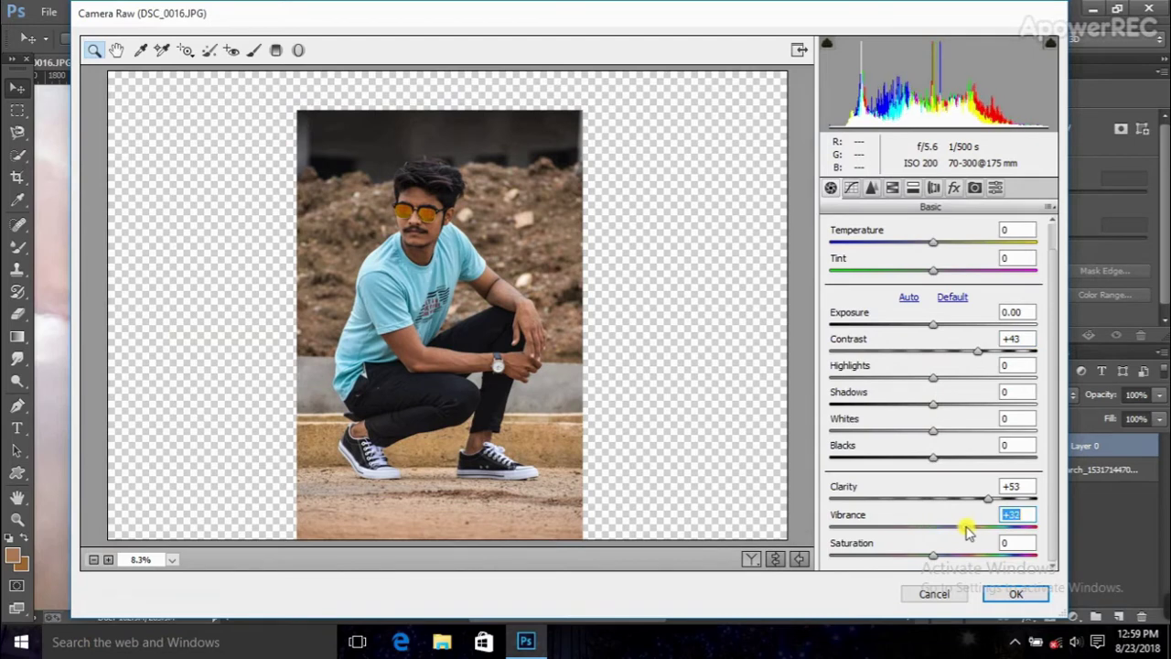
- Brighten Oranges luminance to +43, set Green Primary Hue +39, and apply the filter
left_click(901, 188)
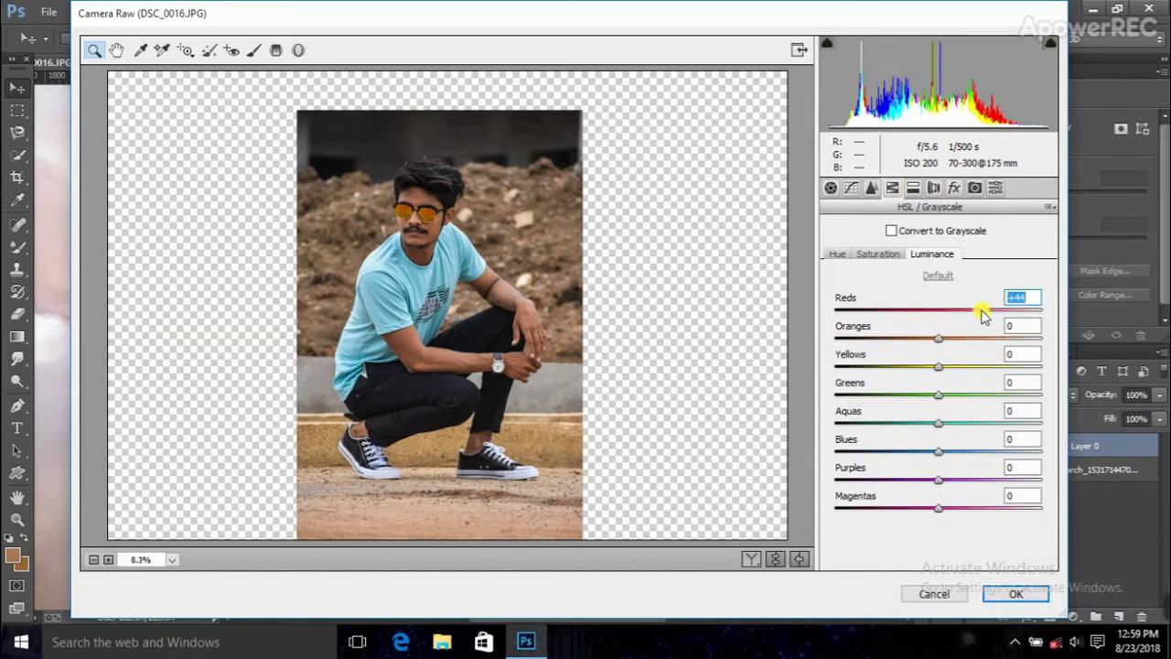
left_click_drag(942, 338, 982, 338)
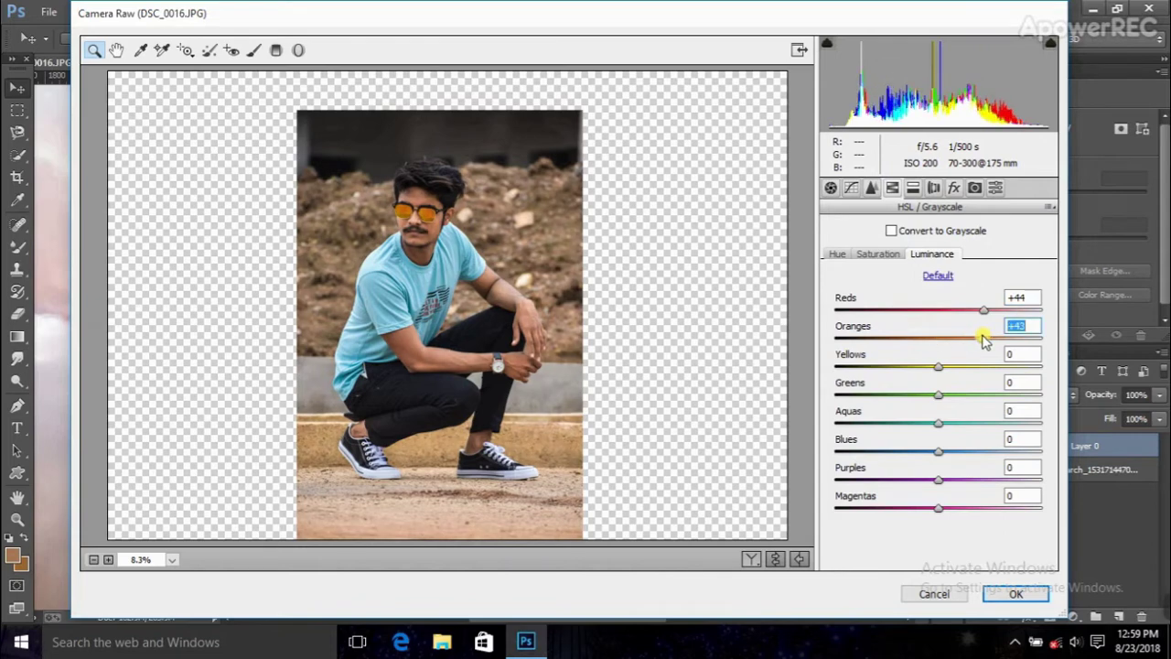
left_click(955, 188)
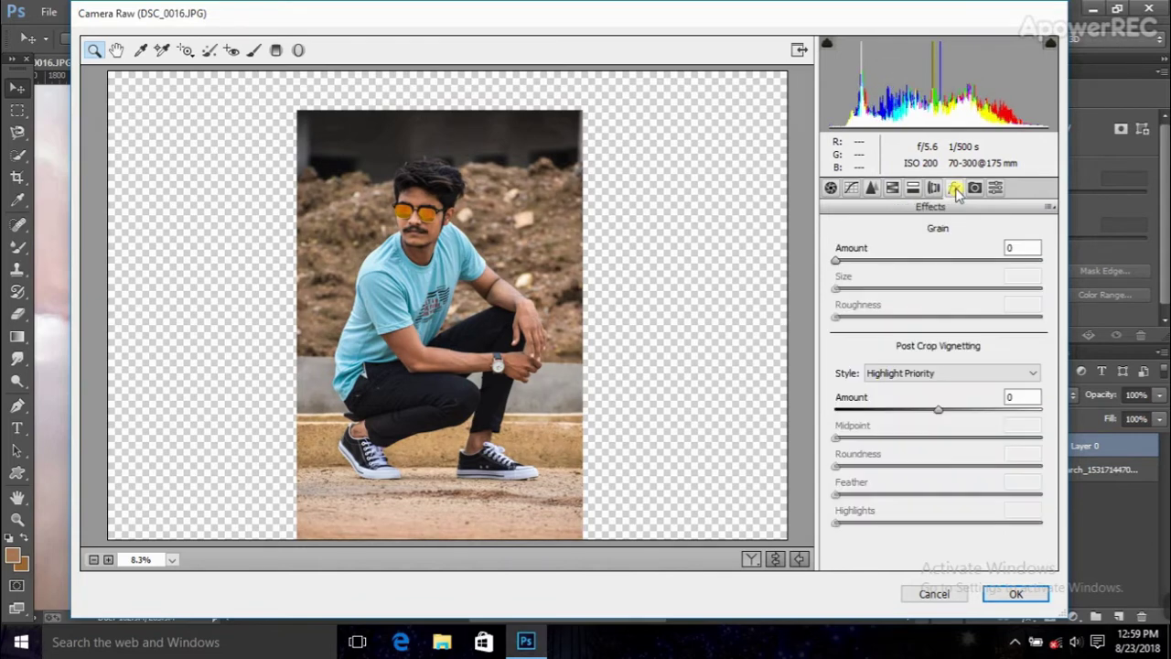
left_click(973, 189)
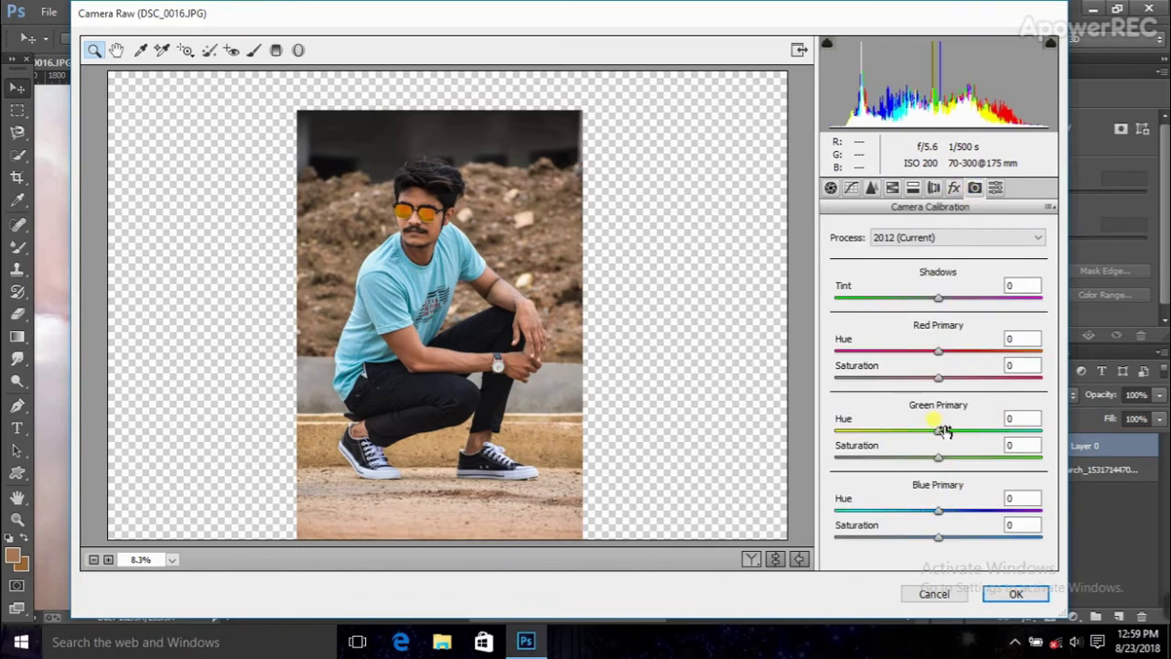
left_click_drag(943, 430, 977, 430)
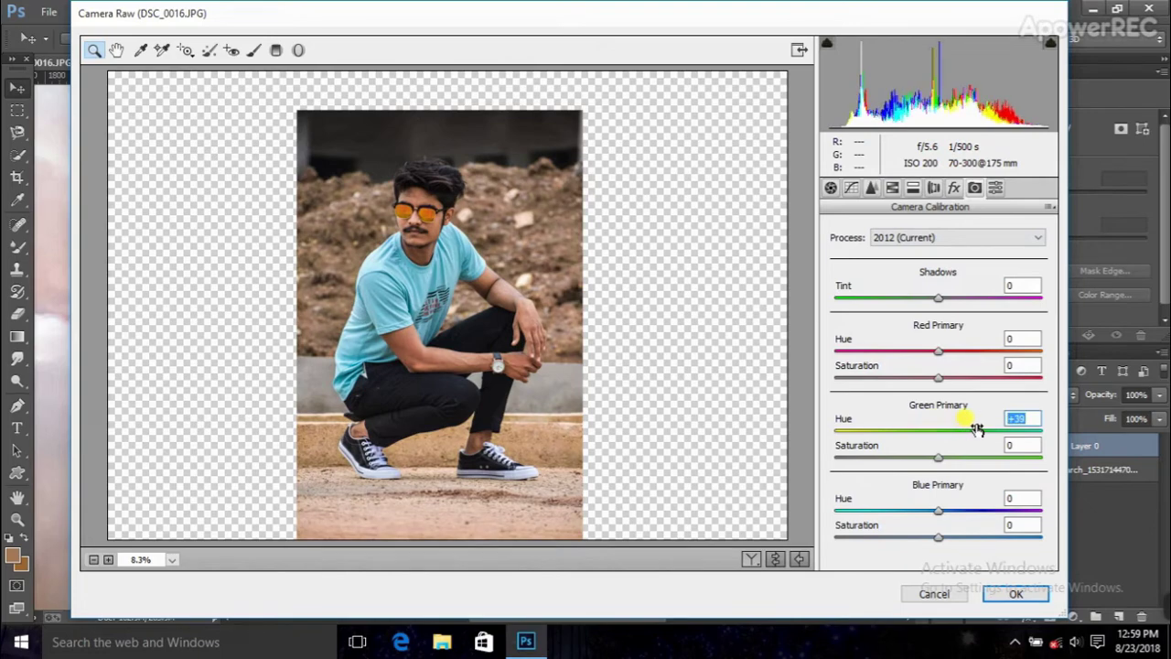
left_click(1023, 595)
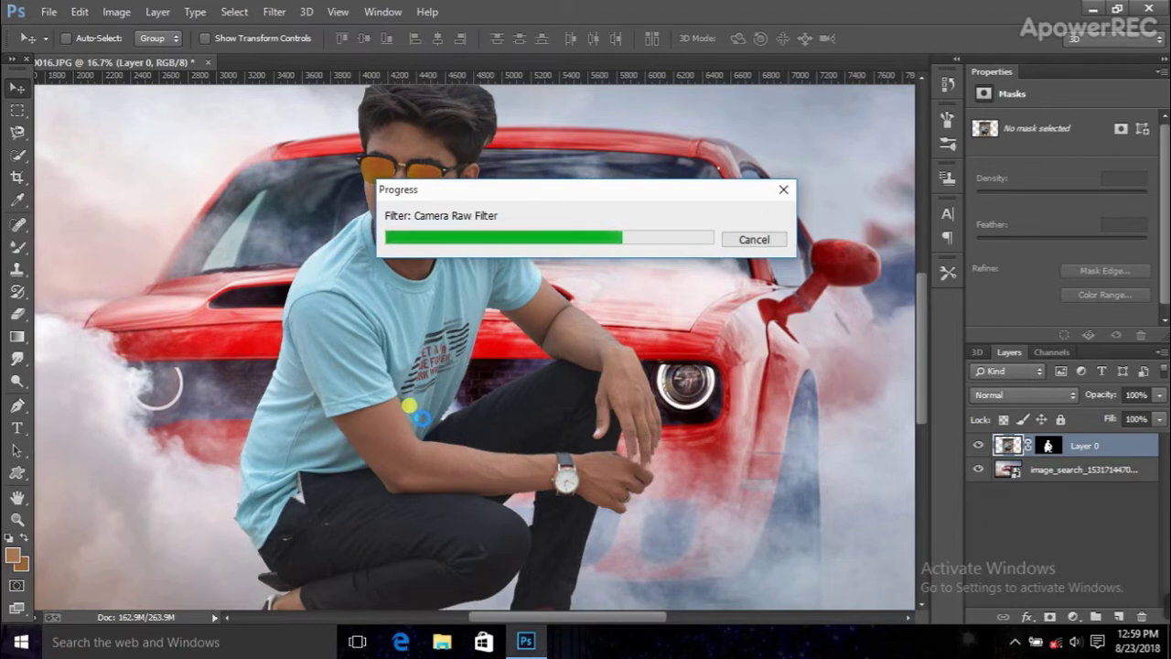
- Trace a closed Magnetic Lasso selection around the crouching man
key("l")
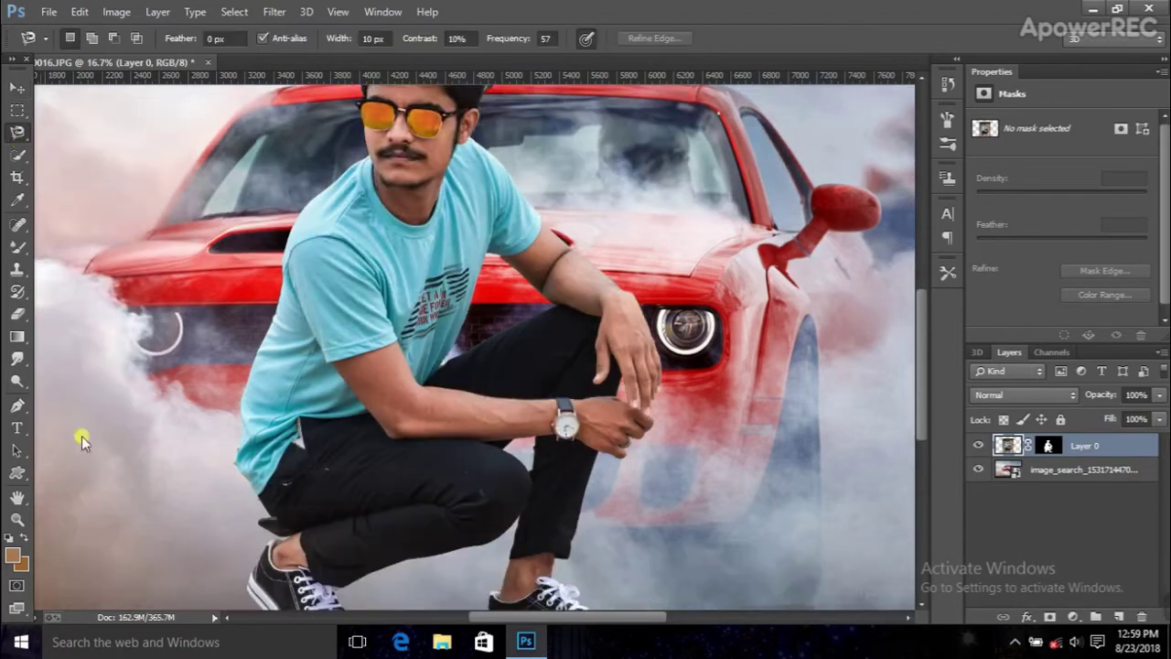
scroll(137, 448, "down", 2)
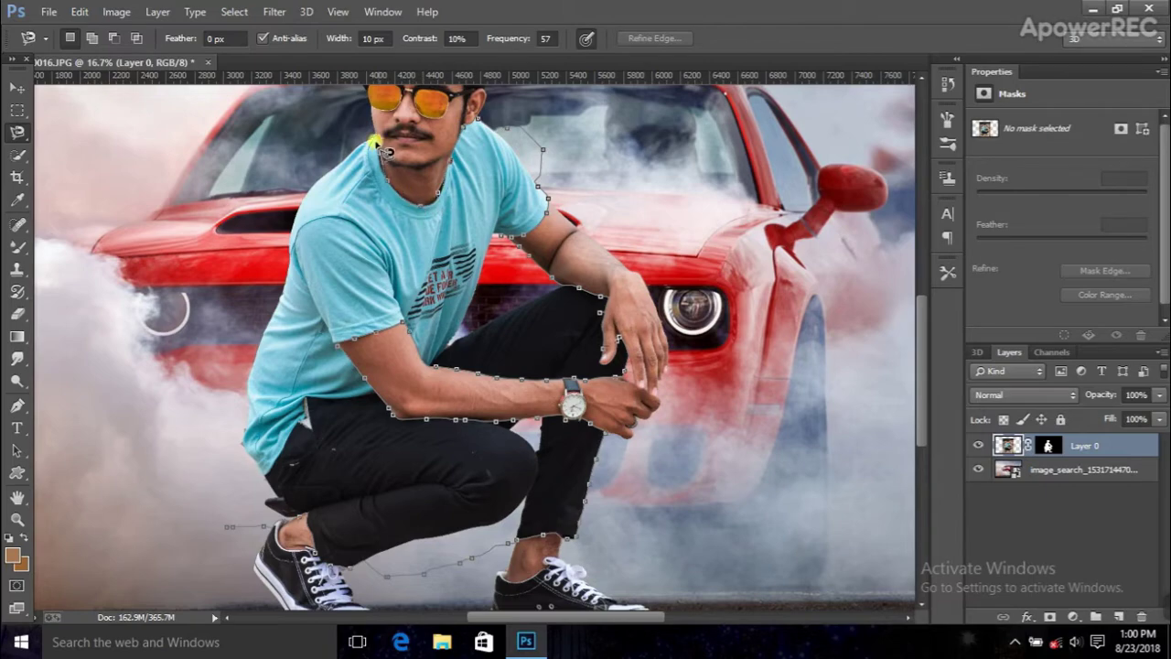
left_click(226, 527)
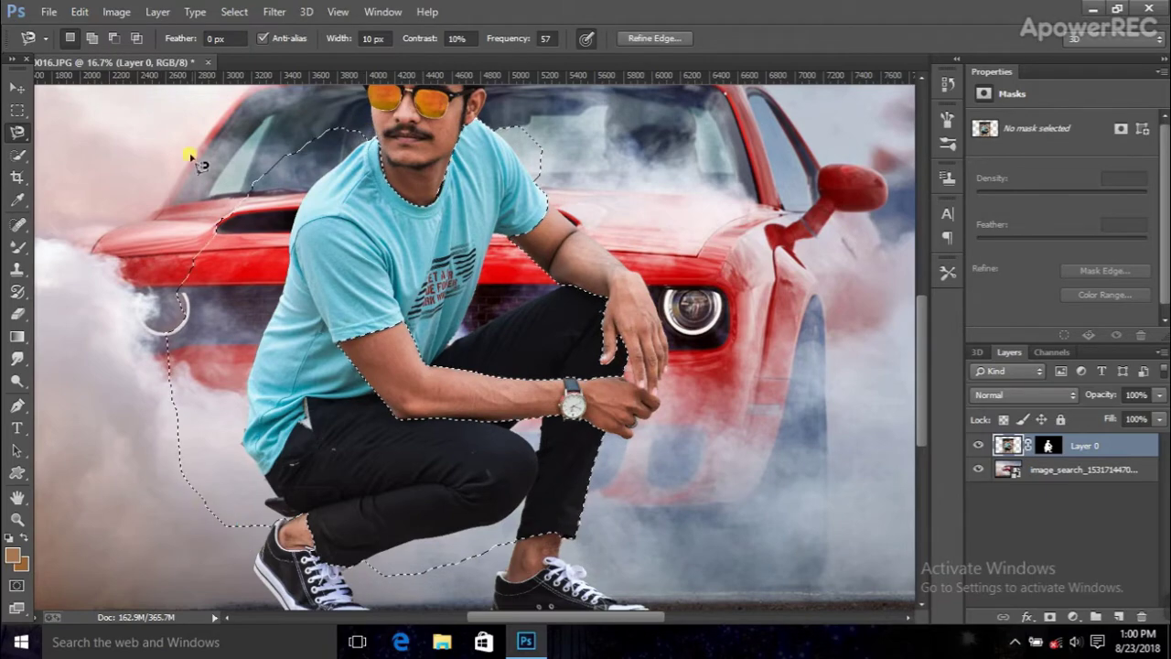
left_click(275, 11)
- In Camera Raw on the selection, raise Clarity to about +52 and Contrast to +23
left_click(311, 111)
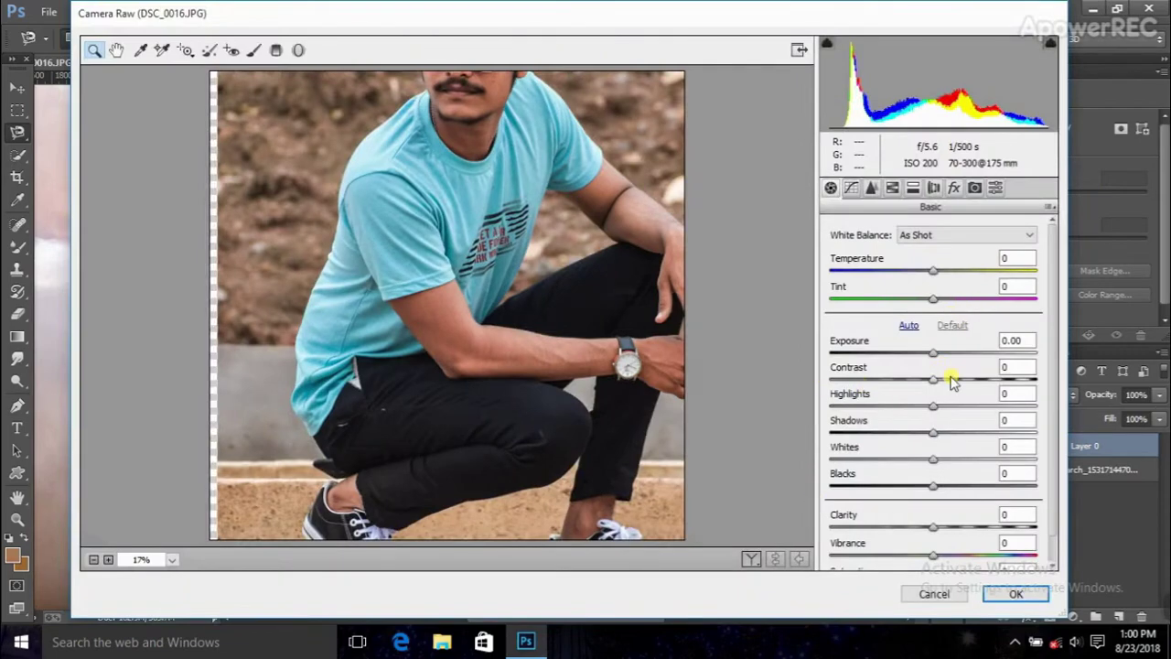
mouse_move(933, 523)
left_mouse_down()
mouse_move(979, 529)
mouse_move(966, 548)
left_mouse_up()
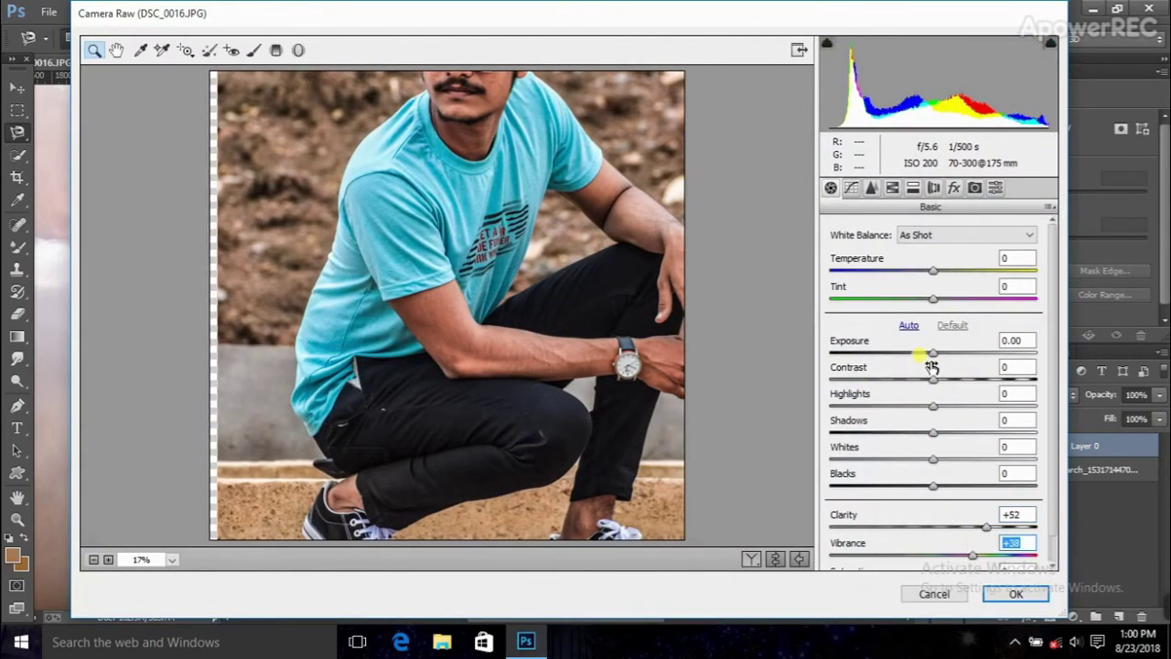
left_click_drag(935, 369, 953, 379)
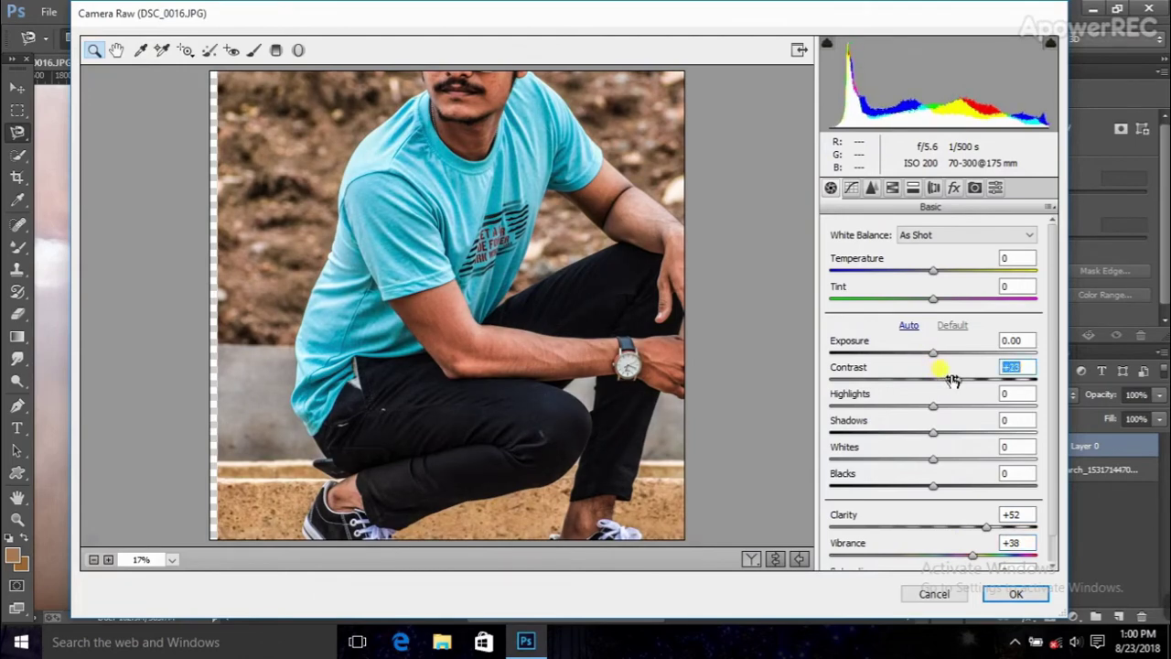
- Boost the Blue Primary calibration, push Clarity to about +73, and apply the grade
left_click(986, 189)
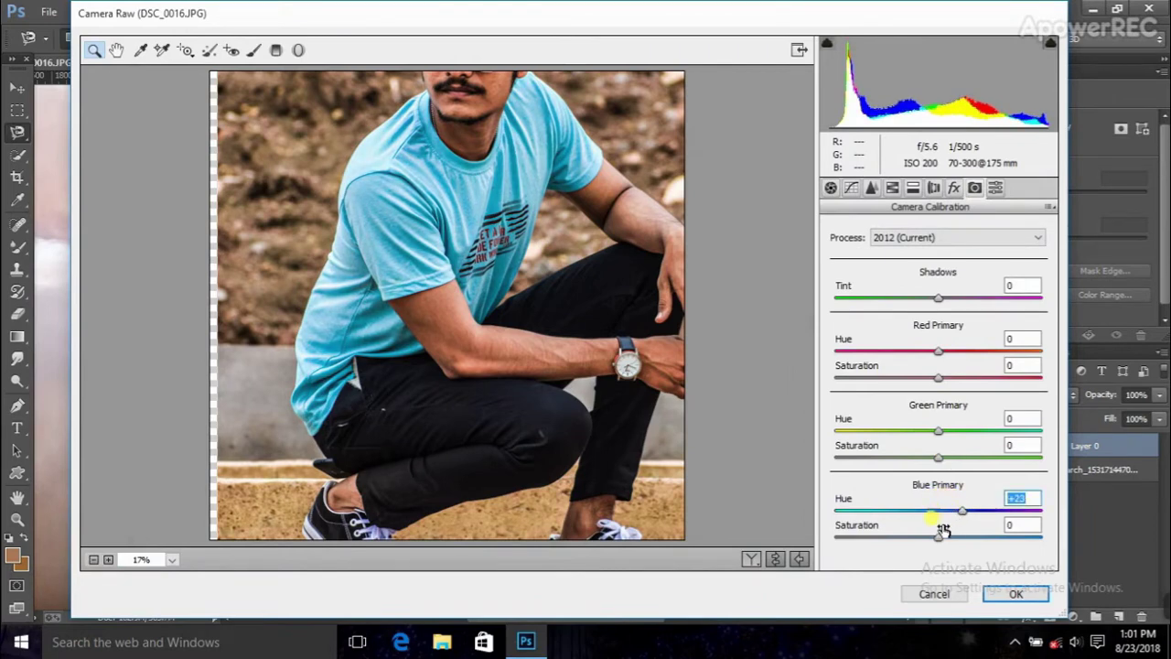
left_click_drag(940, 535, 991, 535)
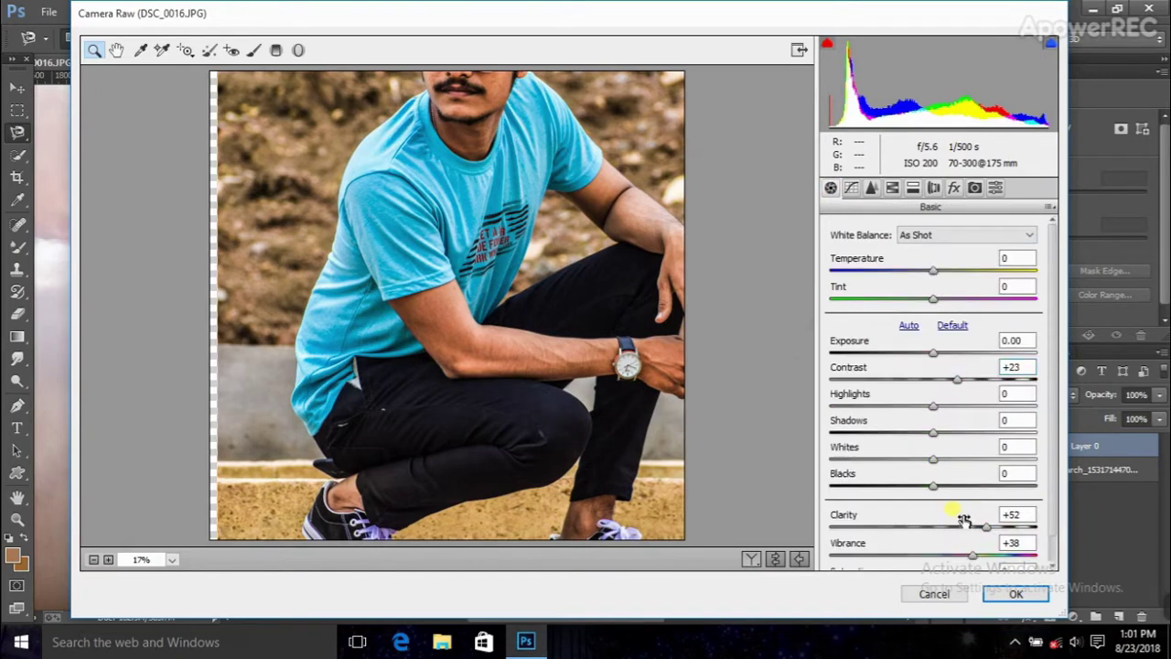
left_click_drag(984, 526, 1005, 526)
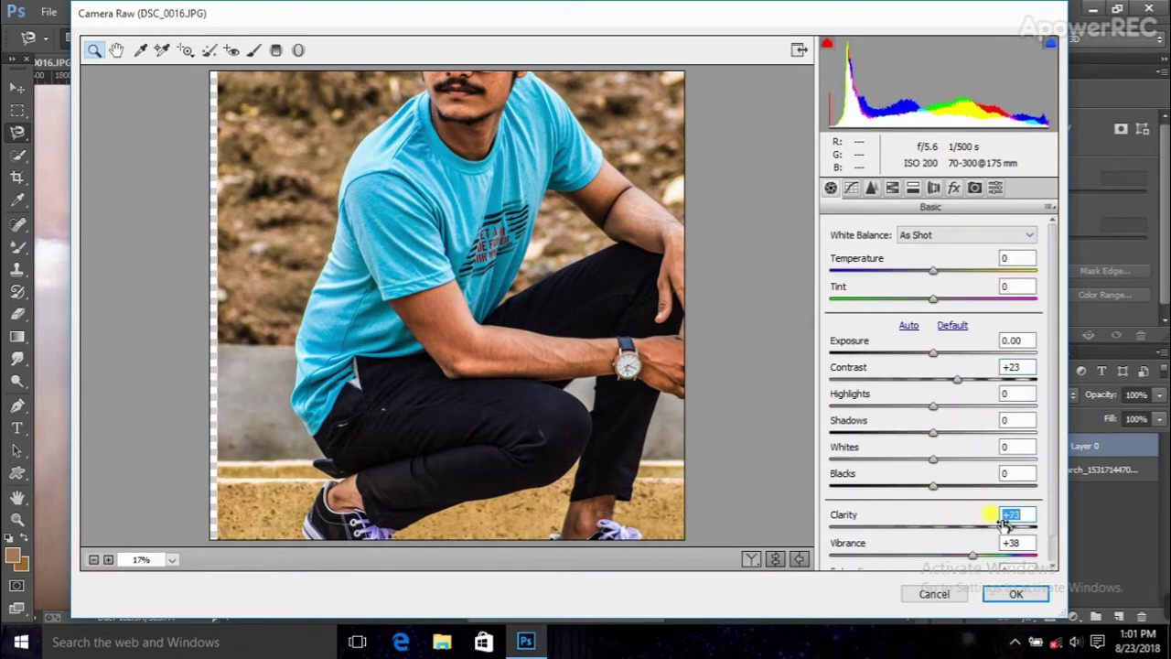
left_click(1027, 593)
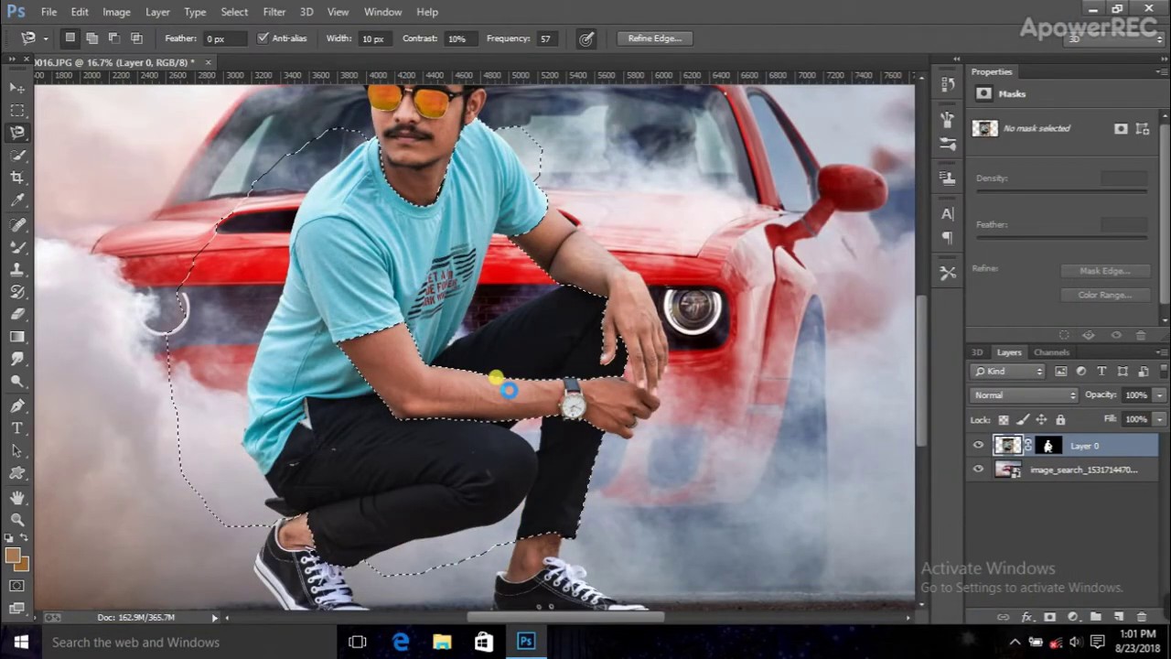
scroll(445, 276, "up", 3)
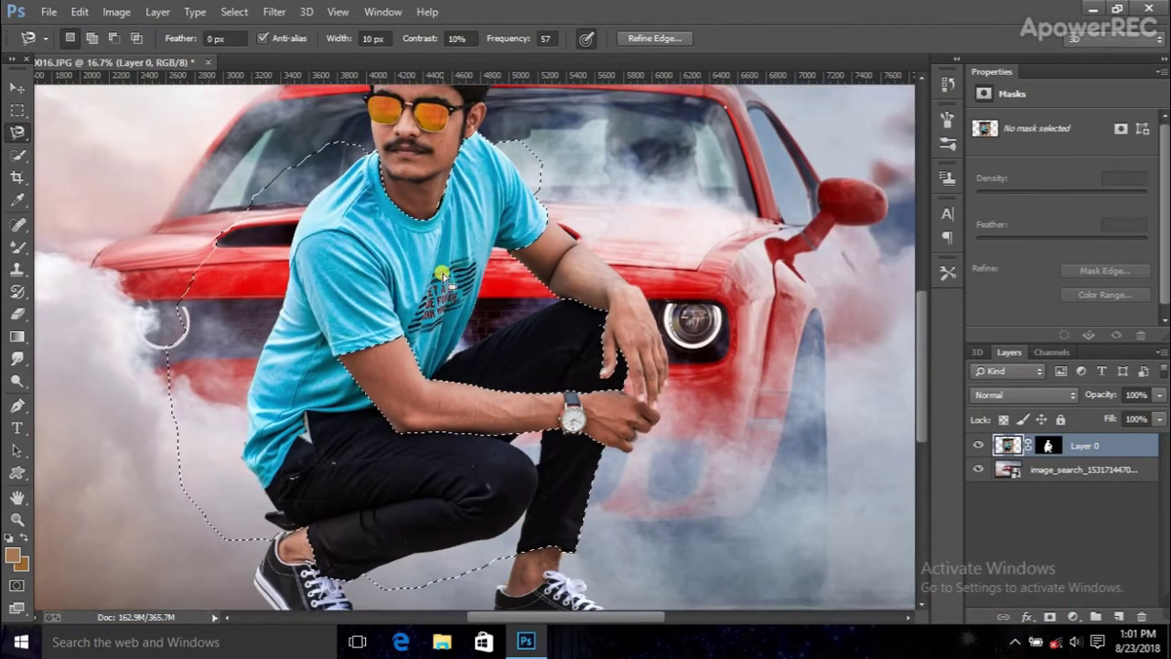
right_click(445, 276)
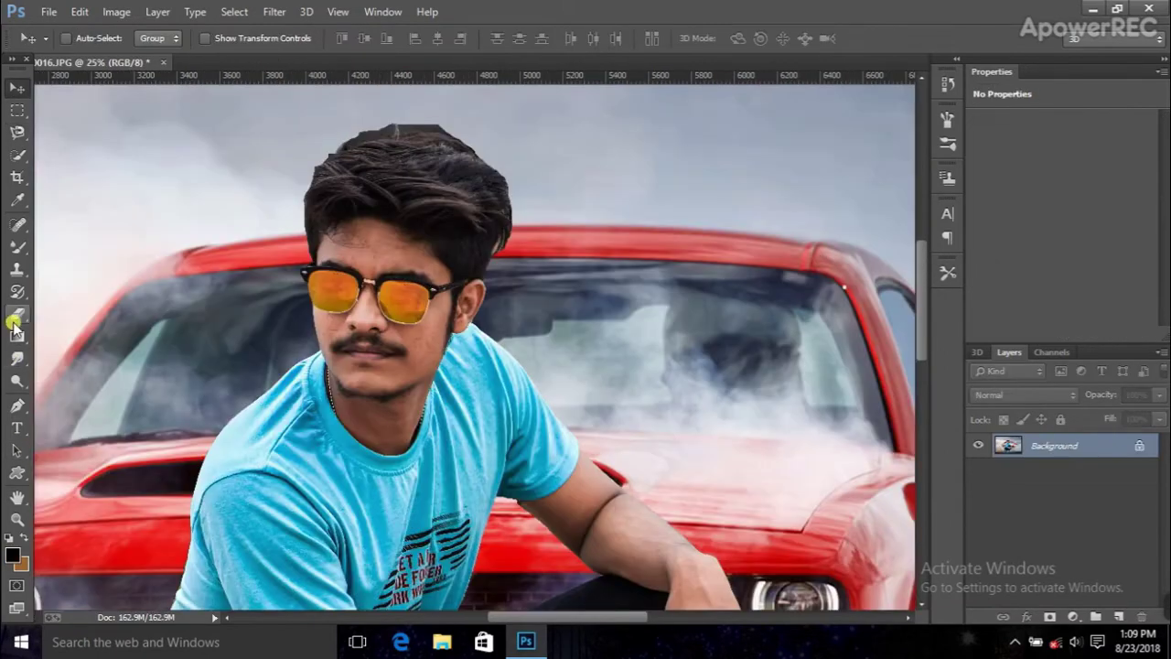
- With a soft Smudge brush, blend the man's left and top-right hair edges into the smoky sky
left_click(16, 359)
right_click(271, 304)
scroll(279, 471, "down", 3)
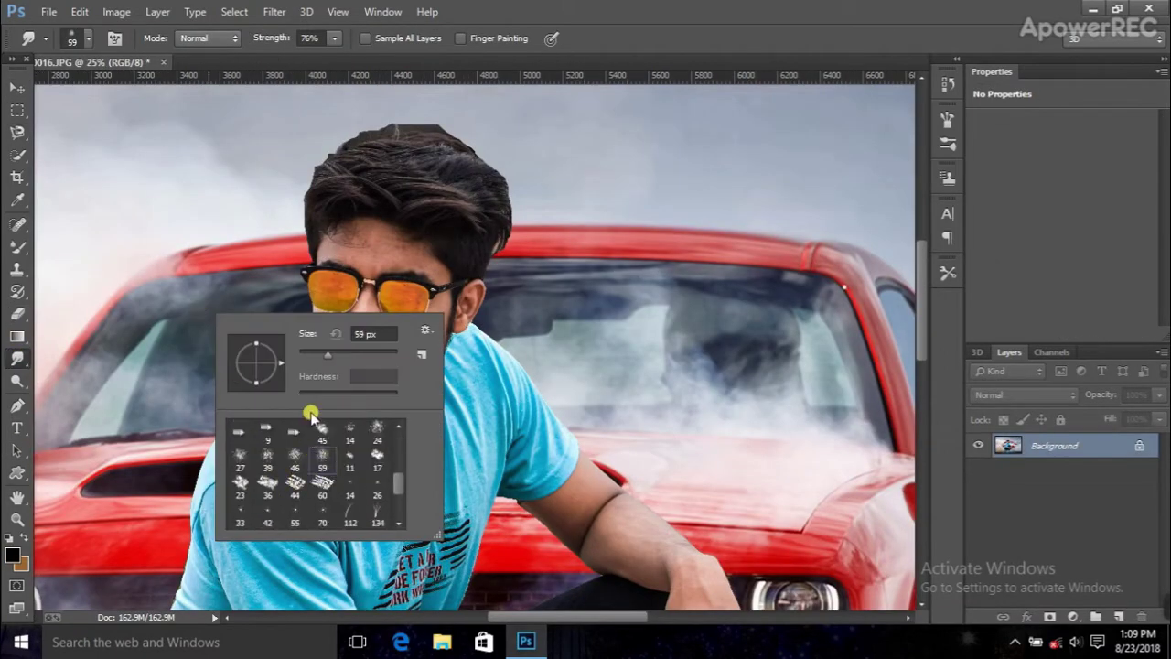
key("Return")
key("ctrl+plus")
scroll(247, 302, "up", 3)
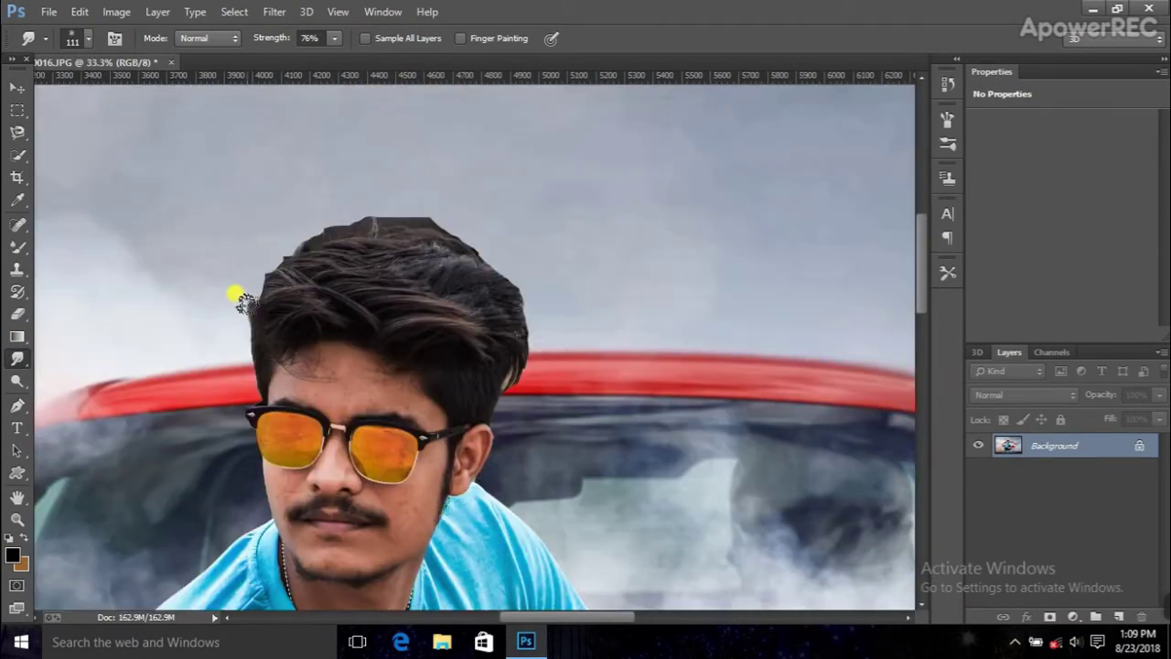
mouse_move(255, 285)
left_mouse_down()
mouse_move(253, 256)
mouse_move(279, 258)
mouse_move(282, 232)
mouse_move(291, 250)
mouse_move(303, 228)
mouse_move(426, 247)
mouse_move(324, 214)
mouse_move(350, 204)
mouse_move(308, 223)
mouse_move(337, 229)
mouse_move(439, 210)
mouse_move(449, 220)
mouse_move(394, 267)
mouse_move(460, 216)
mouse_move(485, 254)
mouse_move(485, 275)
mouse_move(515, 280)
mouse_move(499, 366)
left_mouse_up()
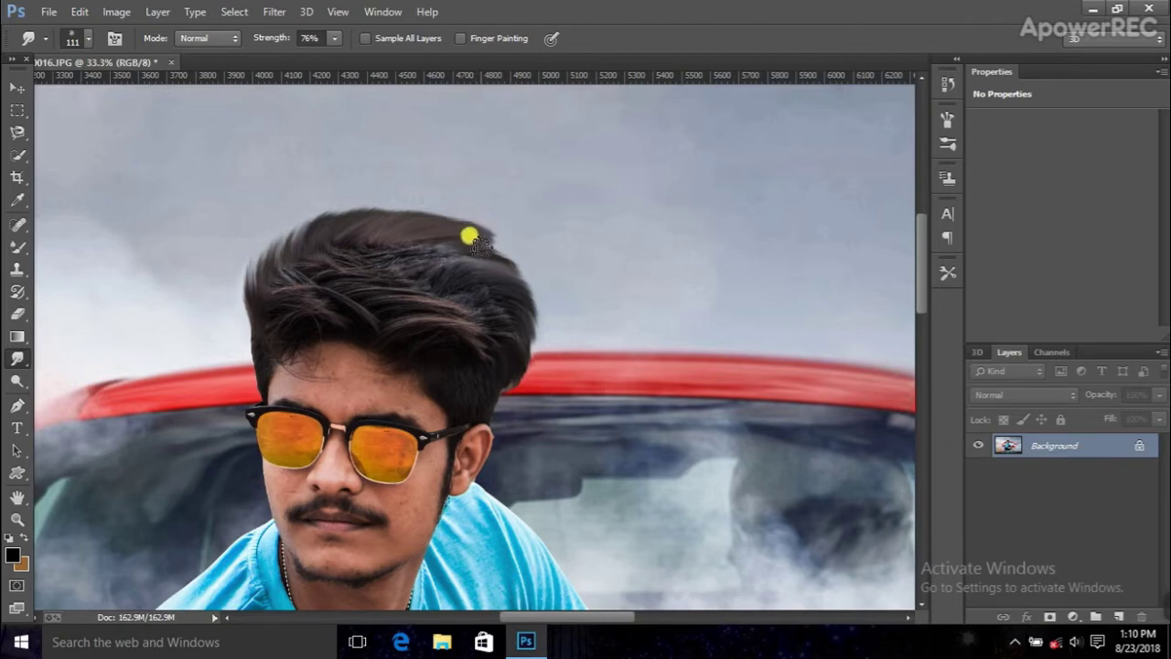
left_click_drag(483, 233, 512, 250)
mouse_move(212, 257)
left_mouse_down()
mouse_move(245, 294)
mouse_move(242, 258)
mouse_move(269, 237)
mouse_move(255, 266)
mouse_move(287, 210)
left_mouse_up()
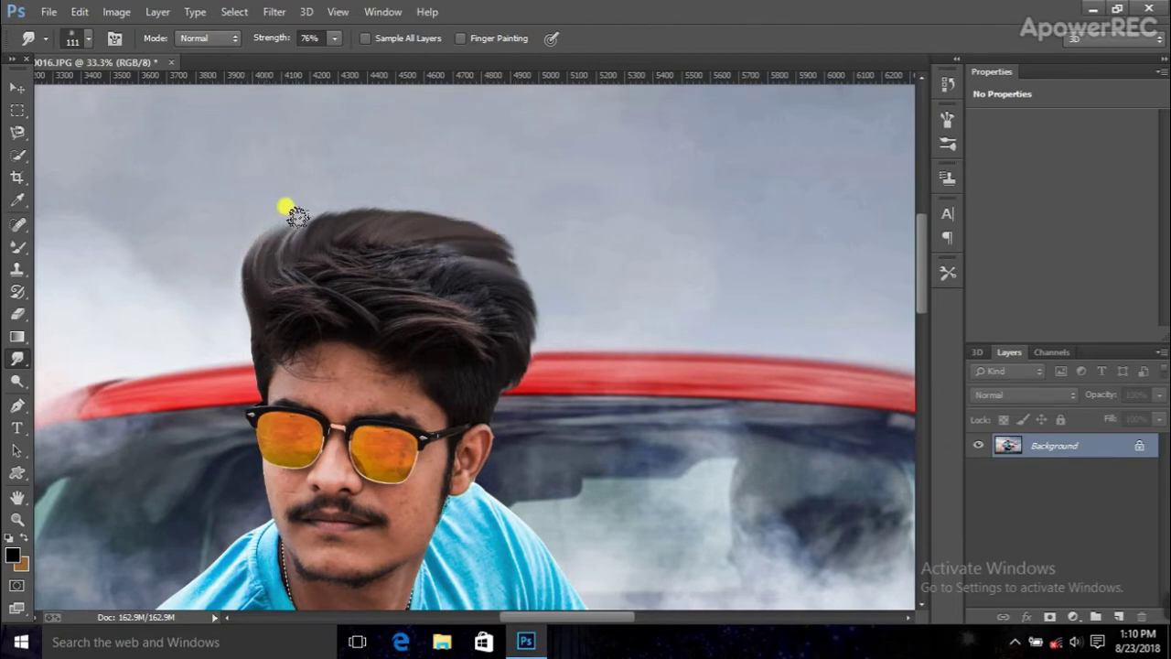
key("ctrl+minus")
scroll(412, 224, "down", 3)
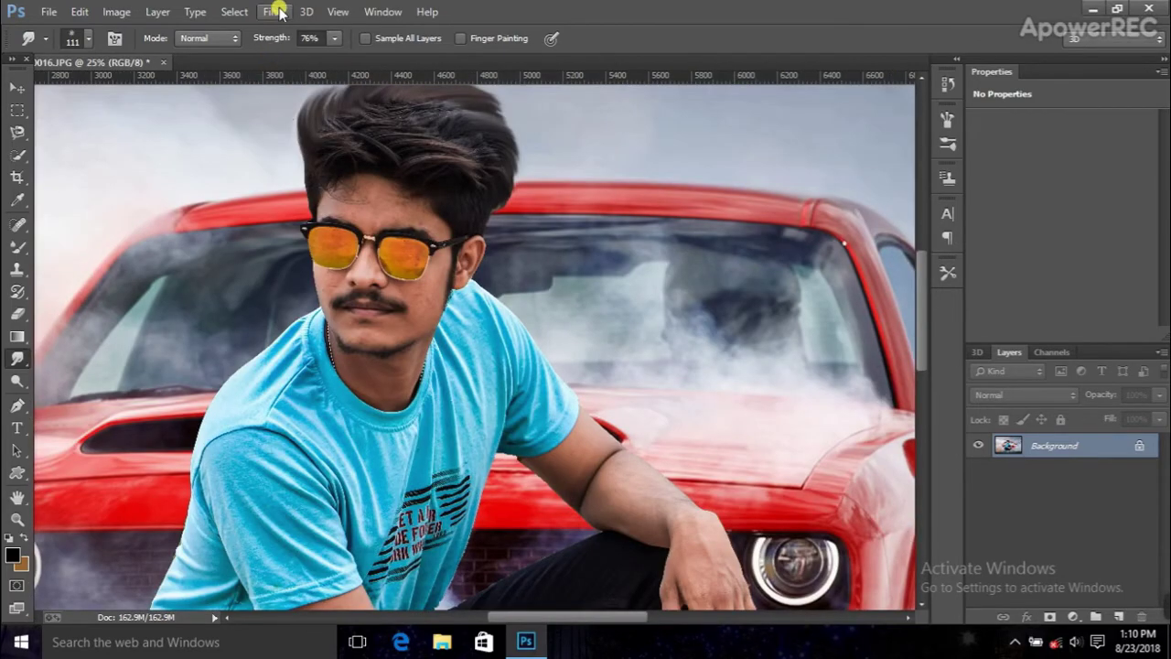
- Open Camera Raw on the whole image, lowering Clarity and raising Contrast to about +32
left_click(279, 13)
left_click(311, 112)
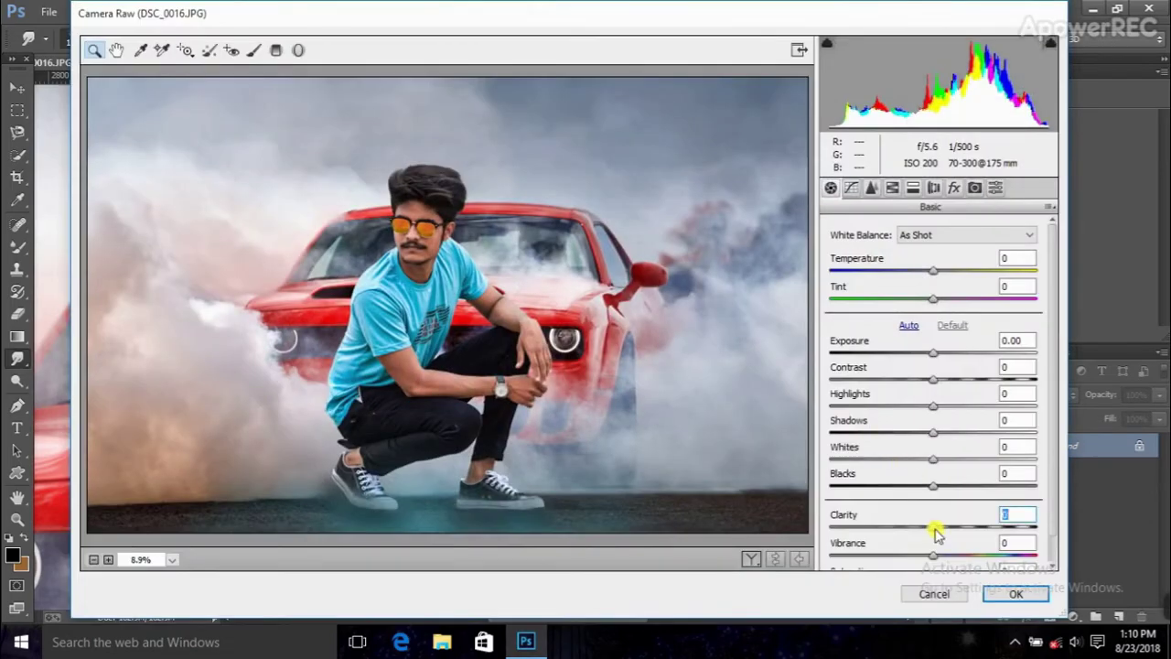
left_click_drag(935, 530, 911, 536)
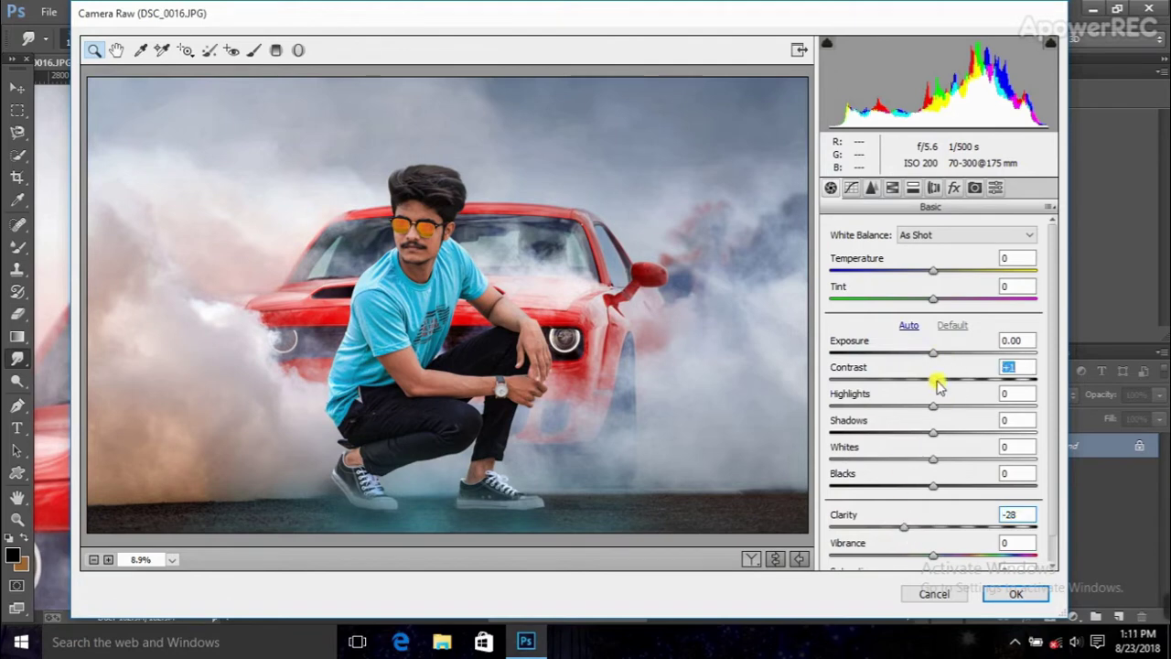
left_click_drag(940, 386, 971, 388)
- Raise HSL luminance for Reds, Oranges and Aquas so the car glows, then apply
left_click(912, 192)
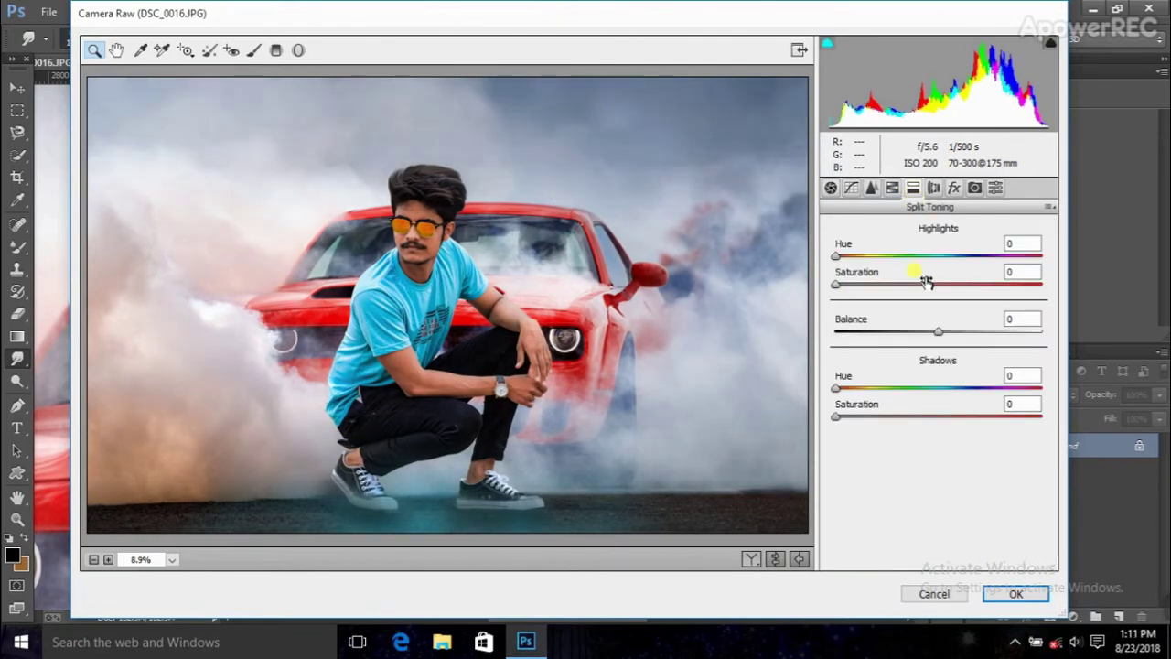
left_click(892, 189)
left_click_drag(933, 307, 998, 309)
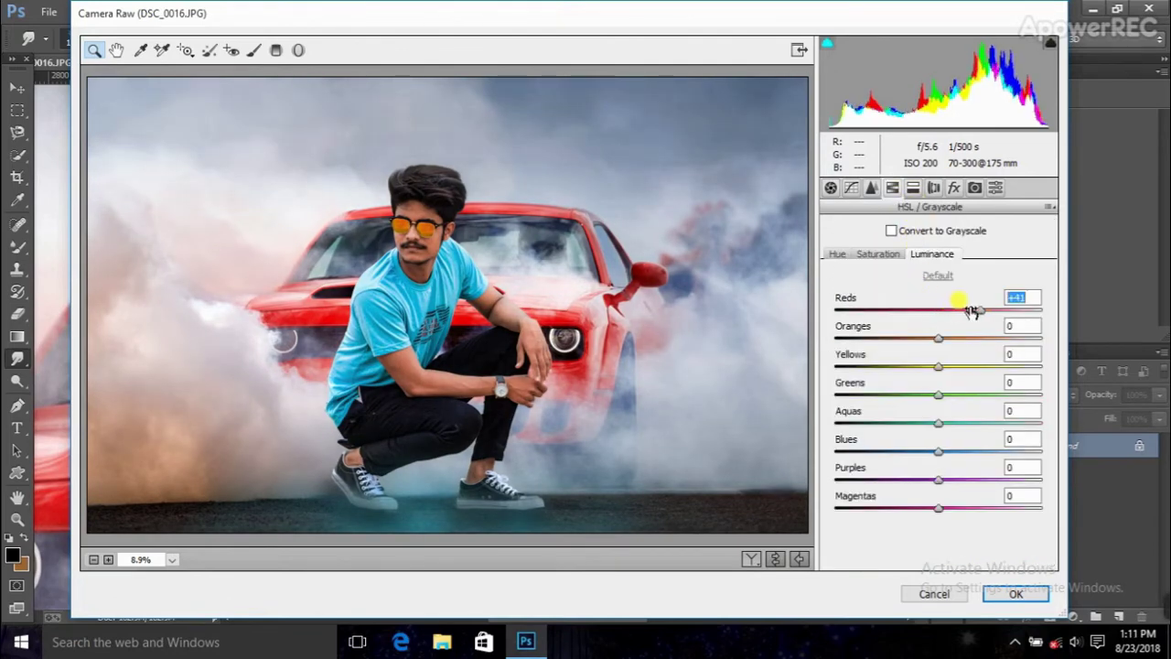
left_click_drag(936, 339, 971, 338)
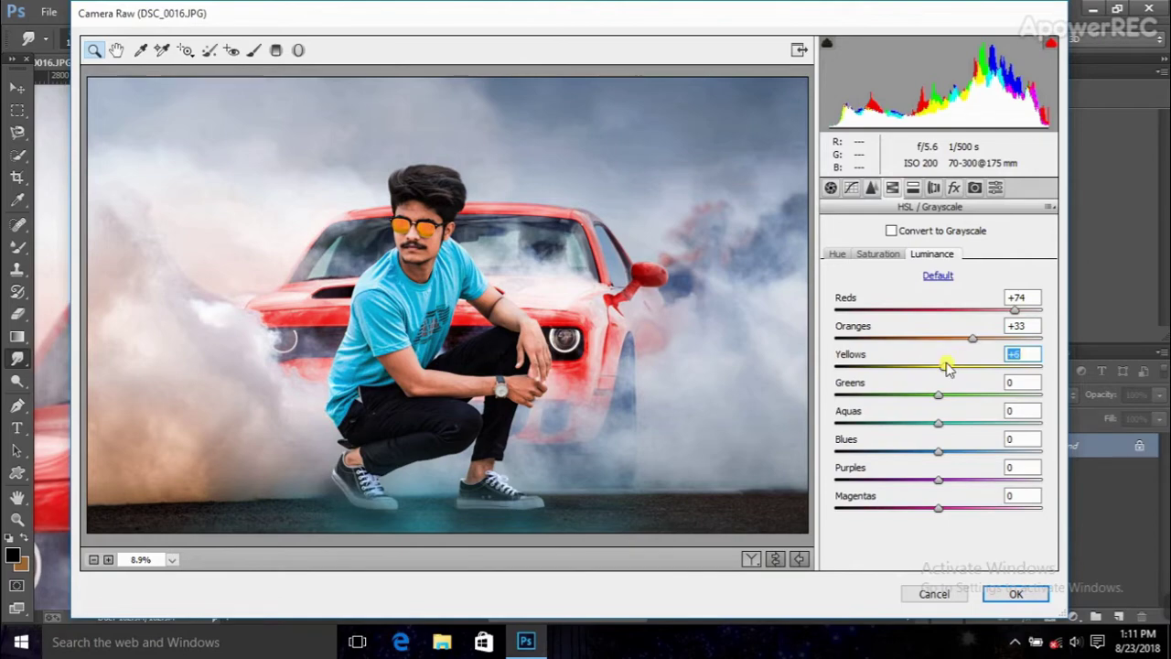
mouse_move(935, 423)
left_mouse_down()
mouse_move(994, 422)
mouse_move(928, 420)
left_mouse_up()
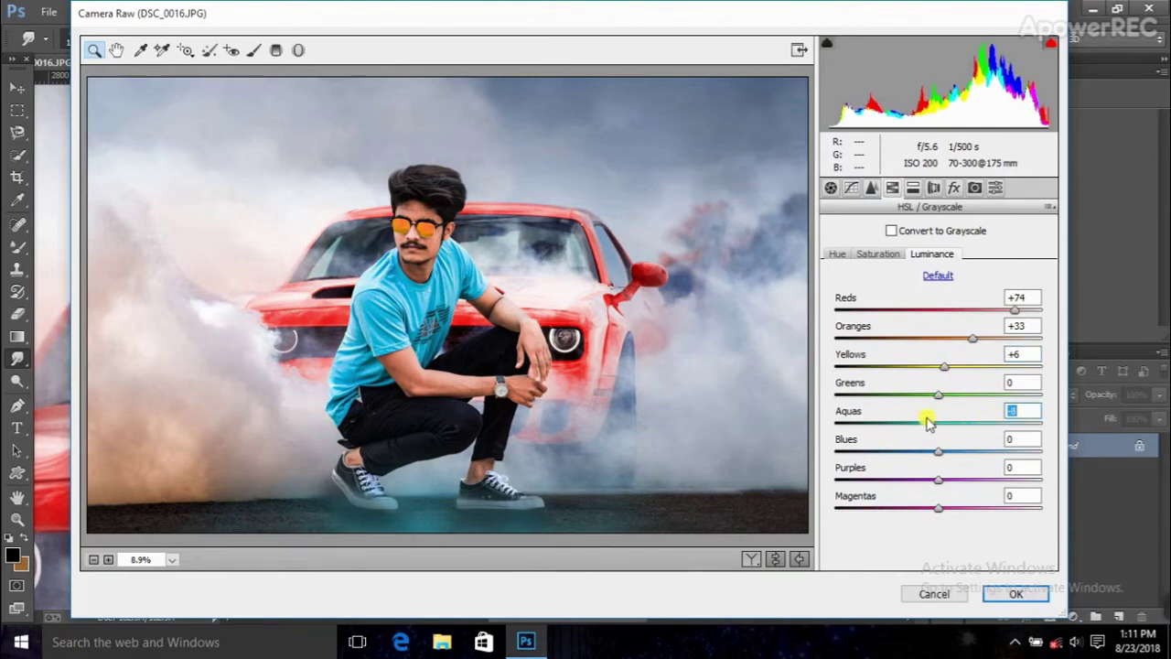
left_click(1009, 591)
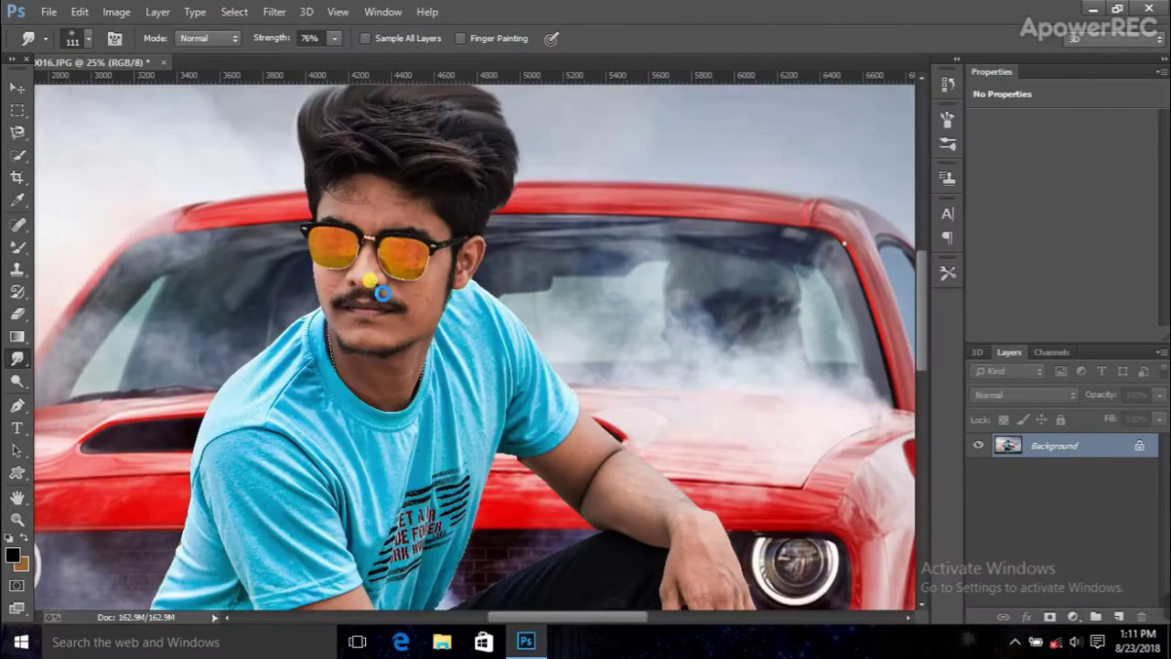
- Heal the blemishes on the man's cheek and chin with the Spot Healing Brush
key("ctrl+plus")
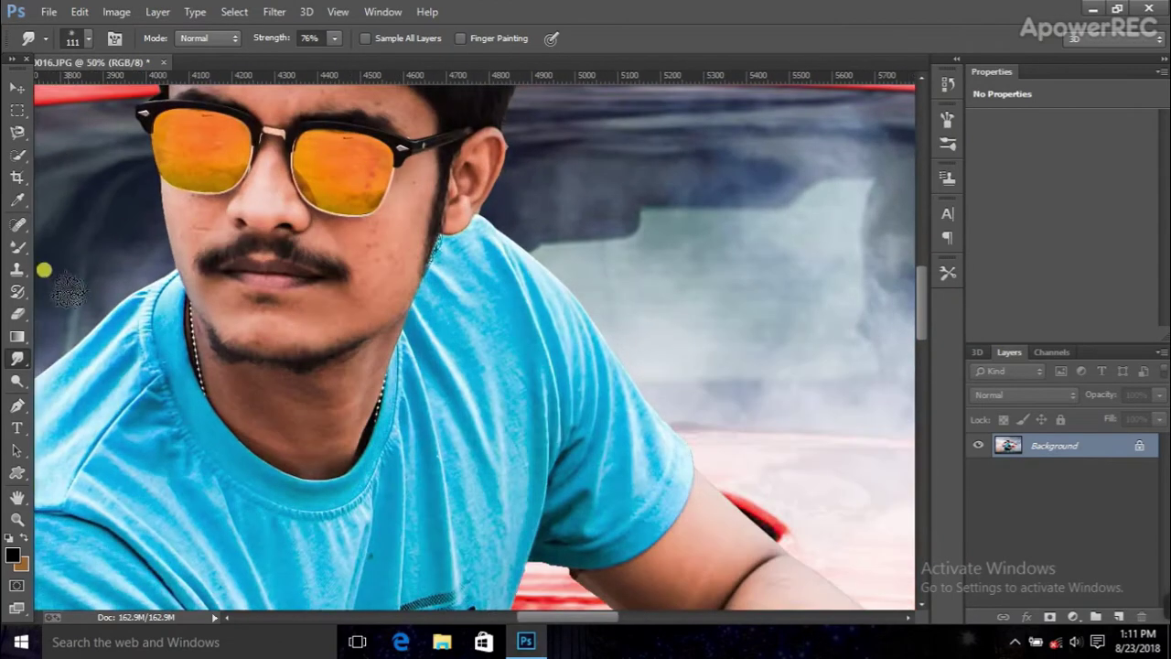
left_click(17, 223)
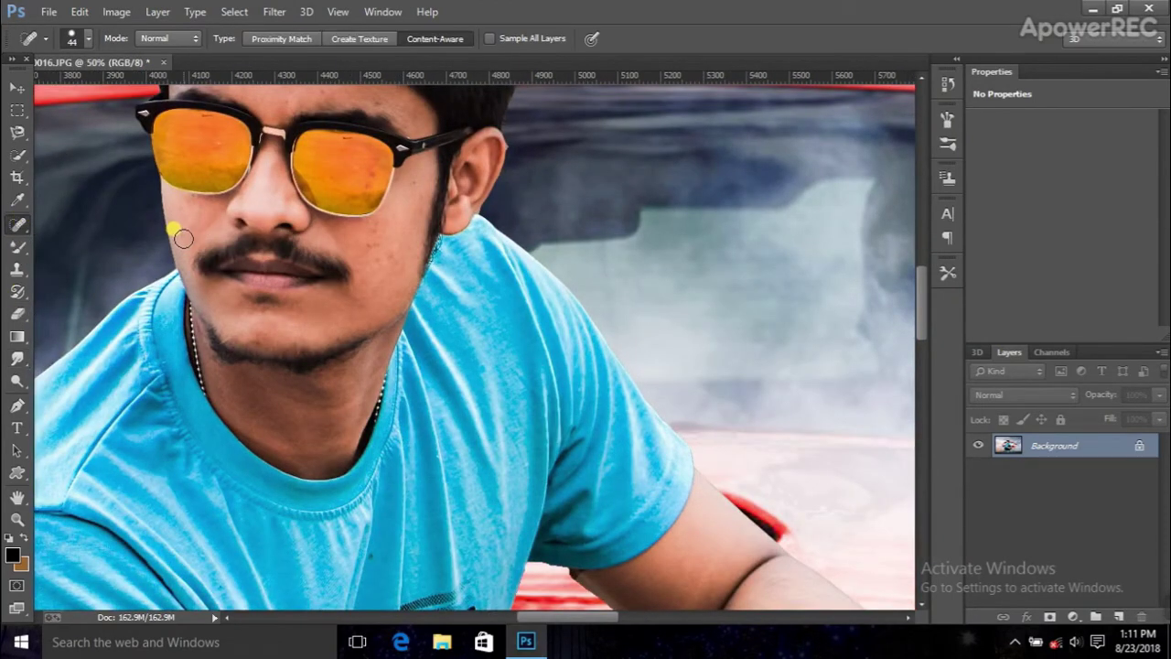
left_click(366, 235)
scroll(407, 188, "up", 3)
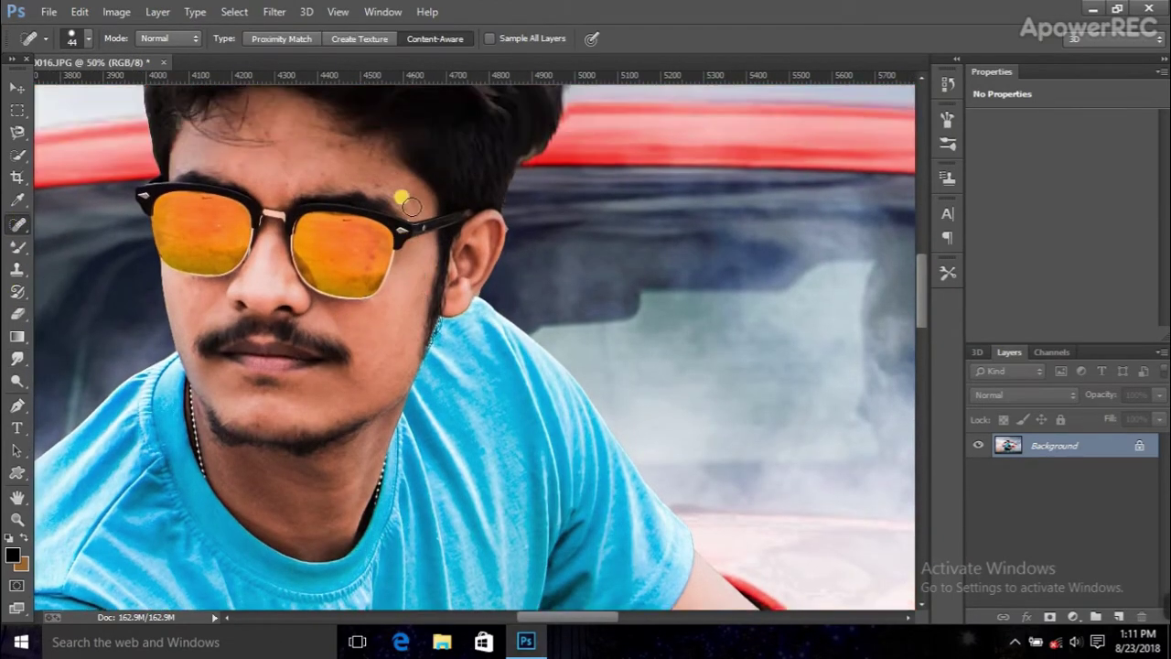
left_click(253, 431)
key("ctrl+minus")
key("ctrl+minus")
key("ctrl+minus")
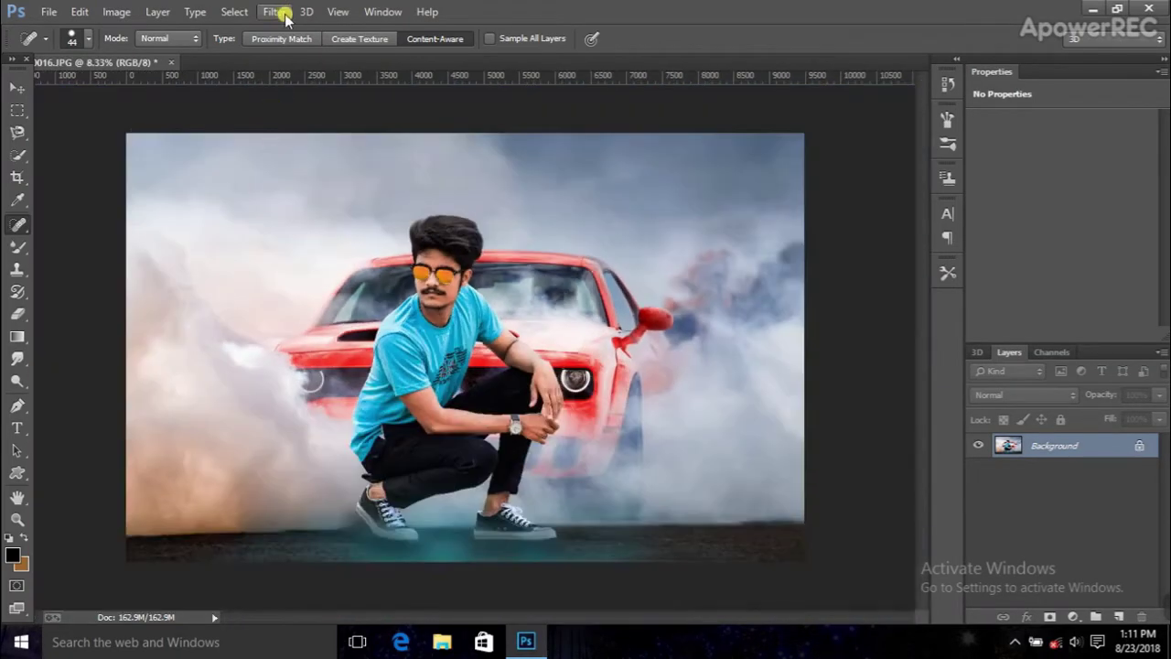
left_click(274, 11)
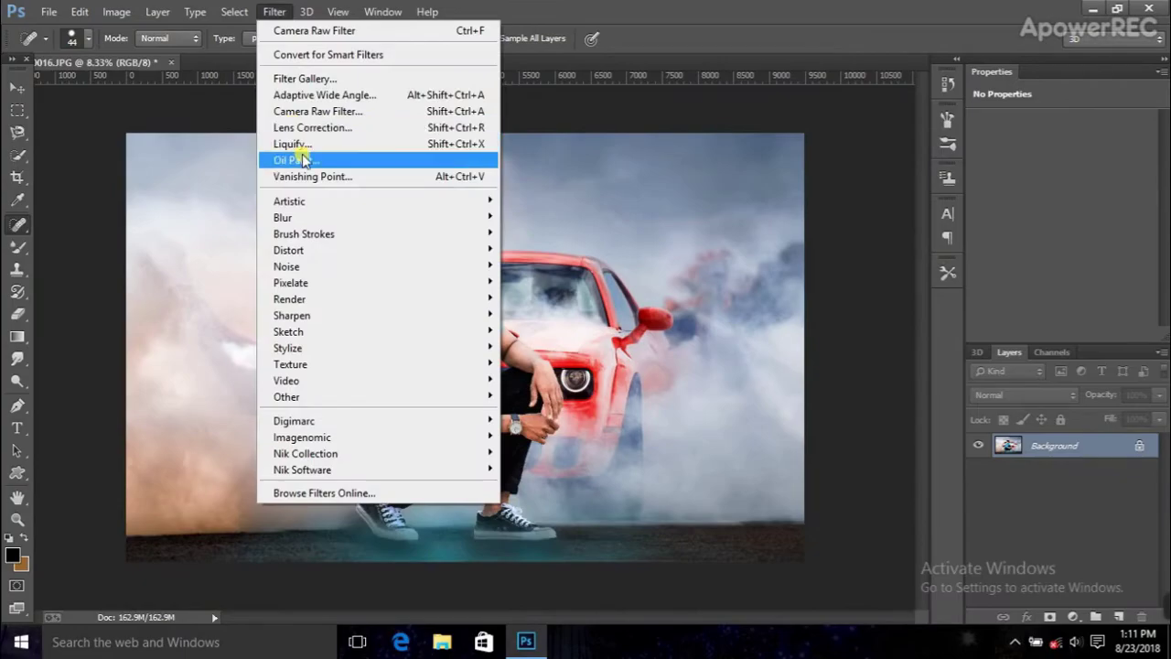
- Apply Oil Paint with Stylization 4, Cleanliness 2.3, Scale 0.8 and Shine 0
left_click(303, 157)
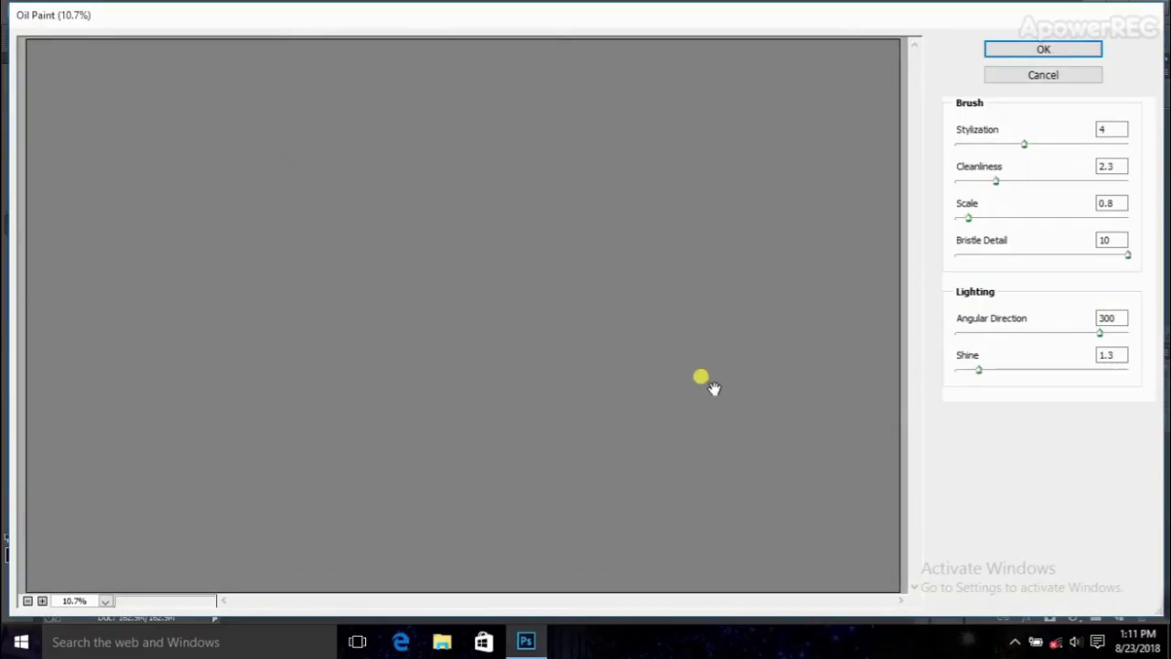
key("ctrl+plus")
key("ctrl+plus")
key("ctrl+plus")
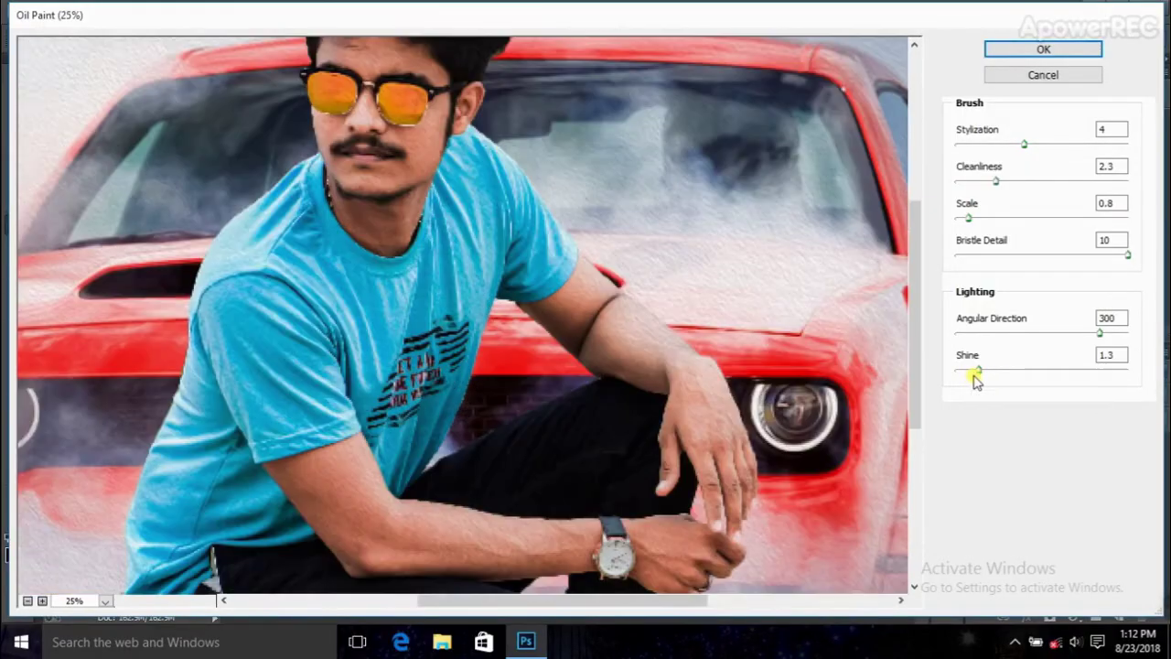
key("ctrl+plus")
left_click_drag(976, 373, 956, 371)
left_click_drag(580, 387, 586, 394)
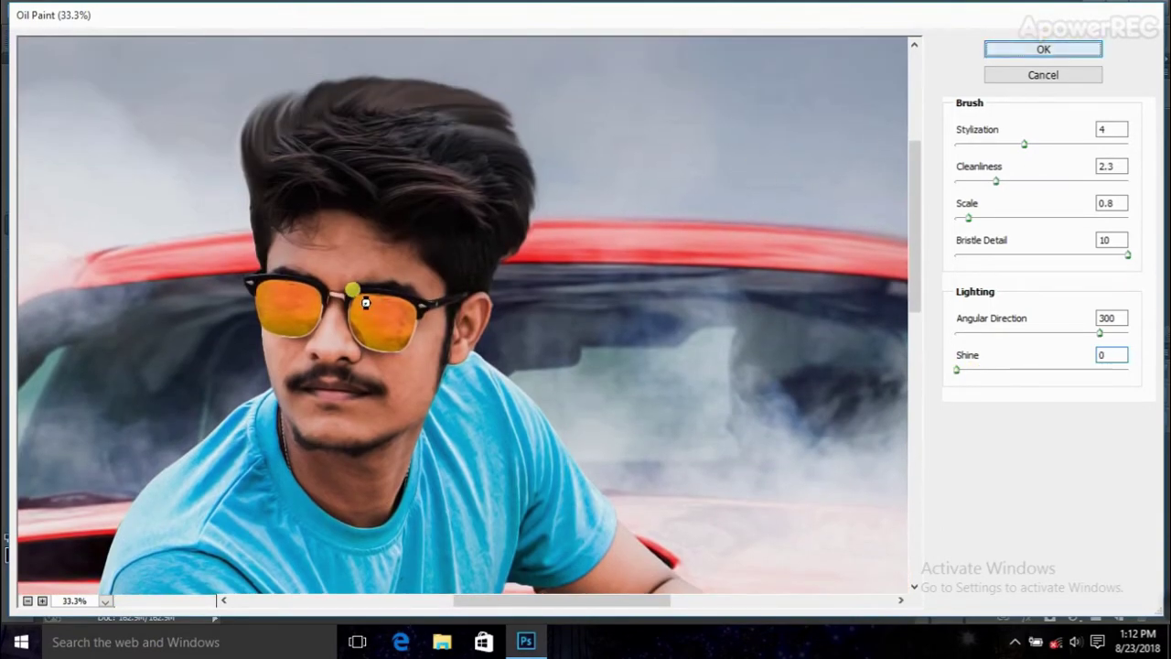
key("Return")
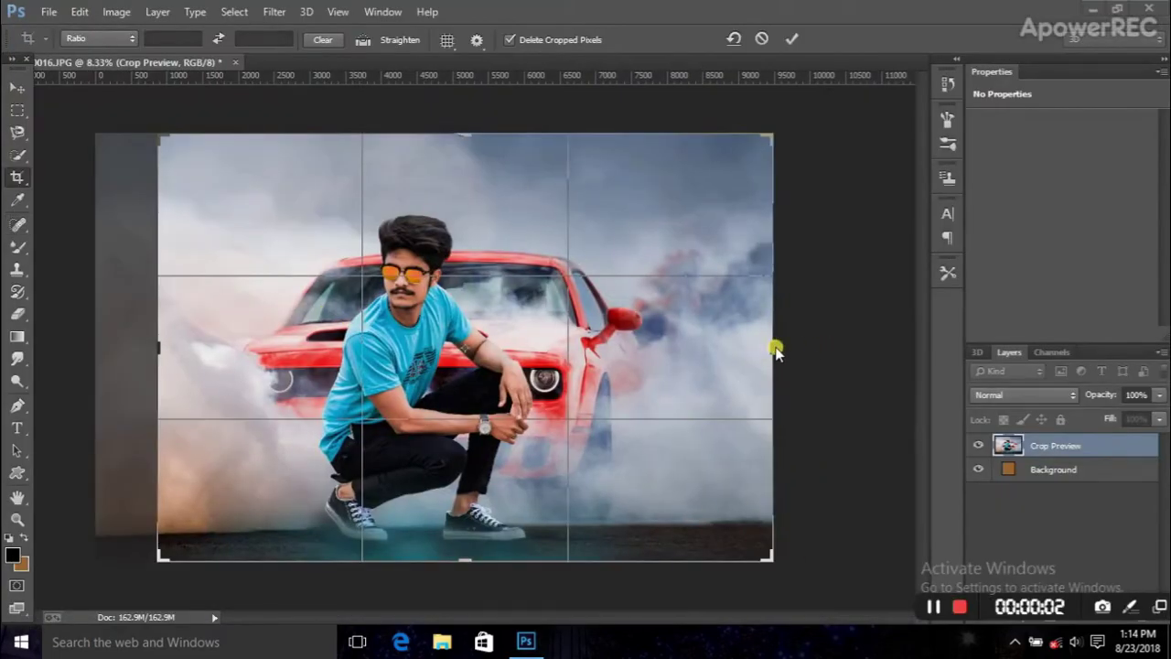
- Trim the crop's right edge and commit the narrower canvas
left_click_drag(775, 350, 752, 340)
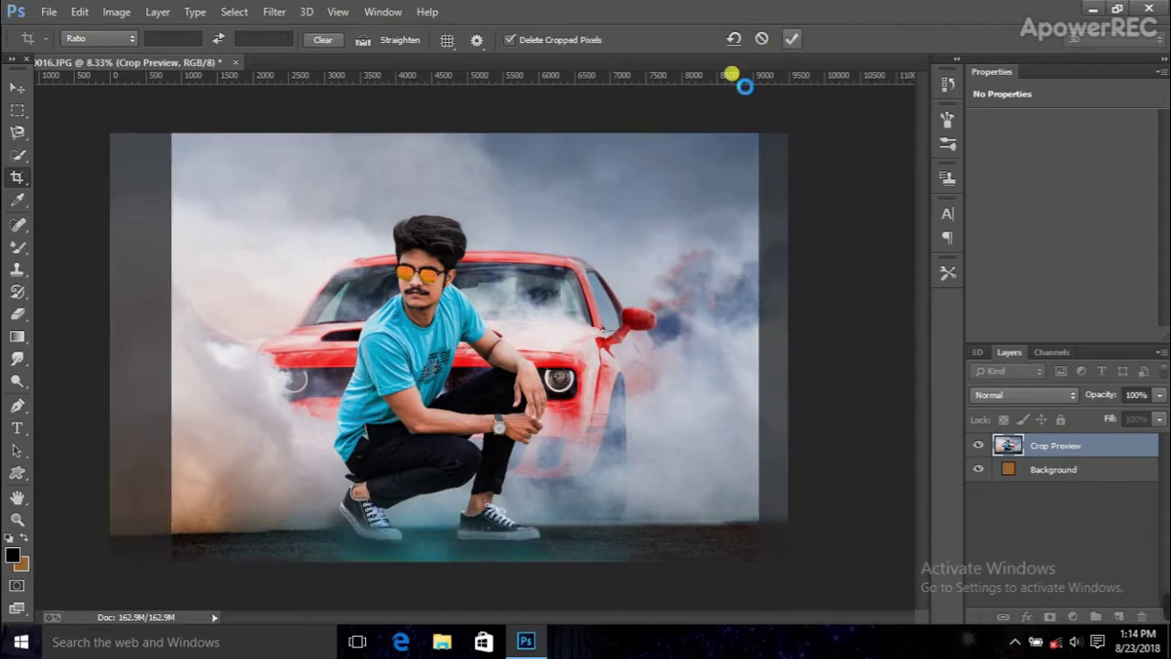
key("Return")
left_click(18, 88)
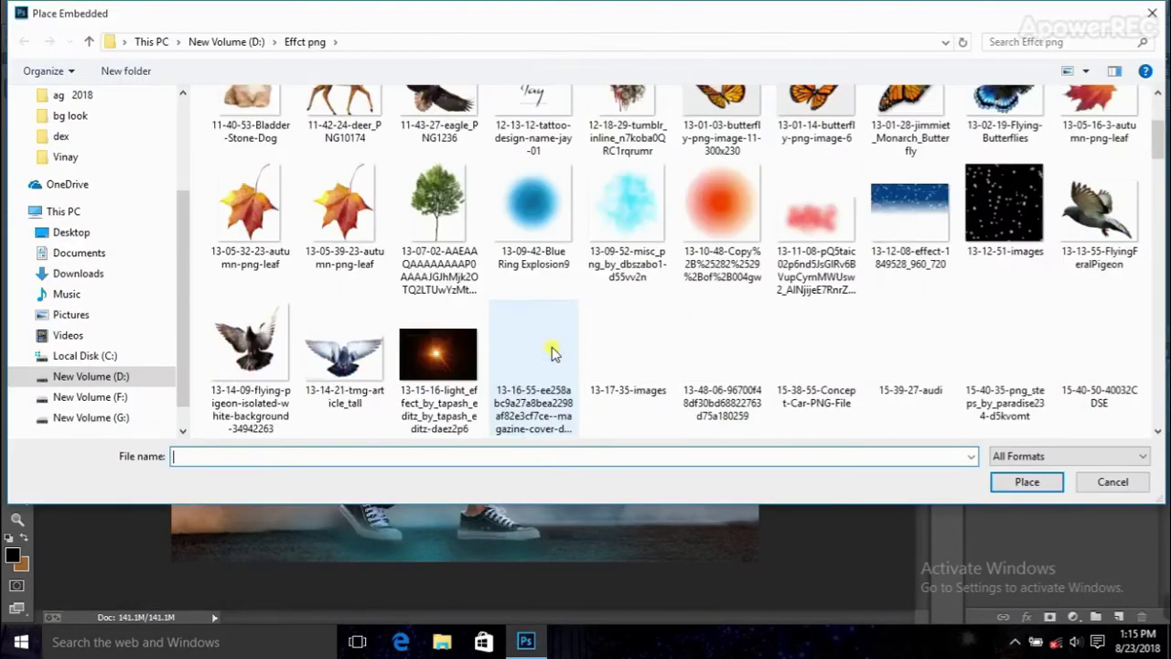
- Place the smoke PNG as an embedded layer and scale it up over the car
scroll(553, 353, "down", 5)
scroll(554, 352, "down", 5)
scroll(553, 352, "down", 5)
double_click(842, 146)
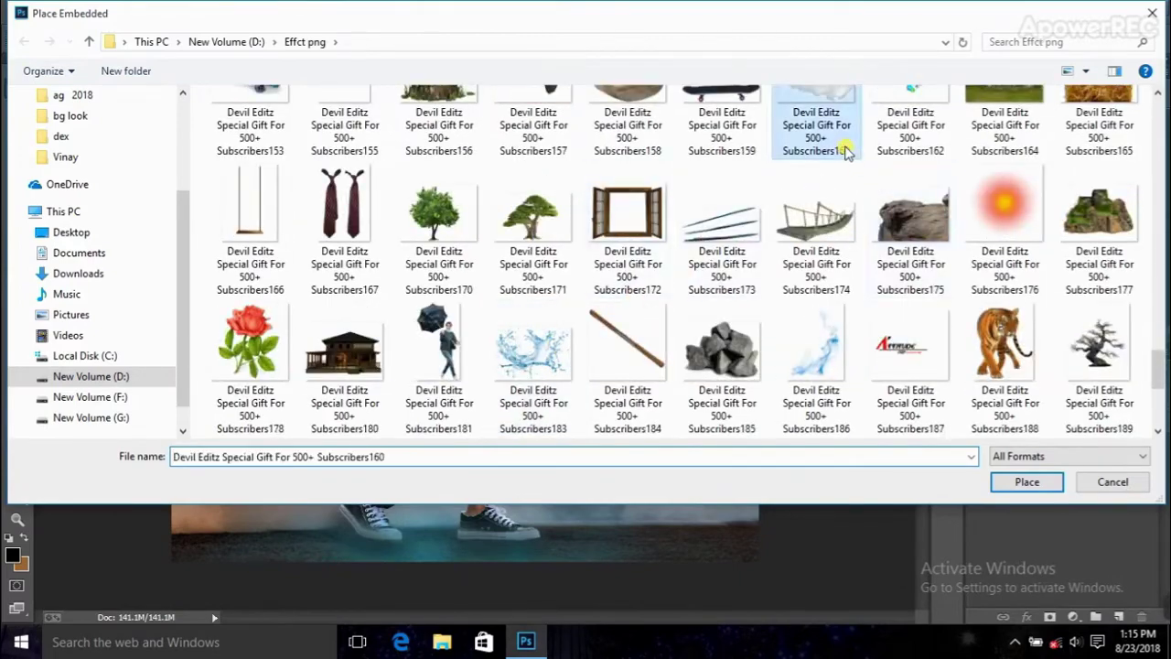
left_click_drag(514, 311, 596, 248)
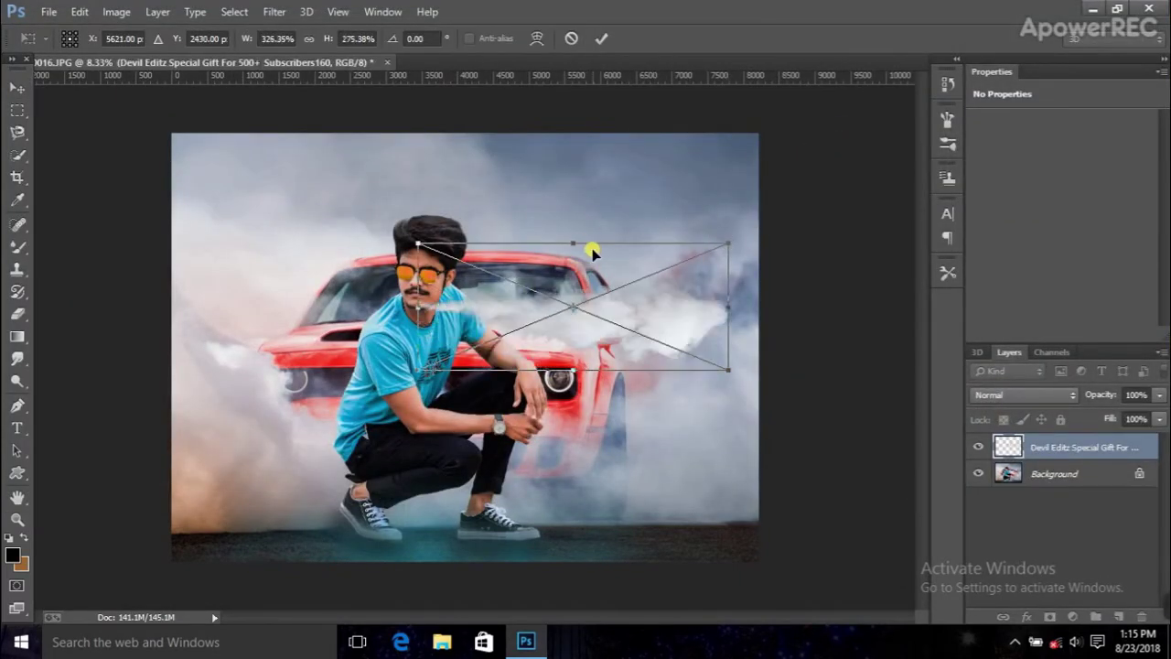
- Commit the smoke placement, drag it down to the ground, and enlarge it with Free Transform
right_click(596, 248)
left_click(604, 259)
mouse_move(504, 379)
left_mouse_down()
mouse_move(418, 510)
mouse_move(437, 530)
left_mouse_up()
key("ctrl+t")
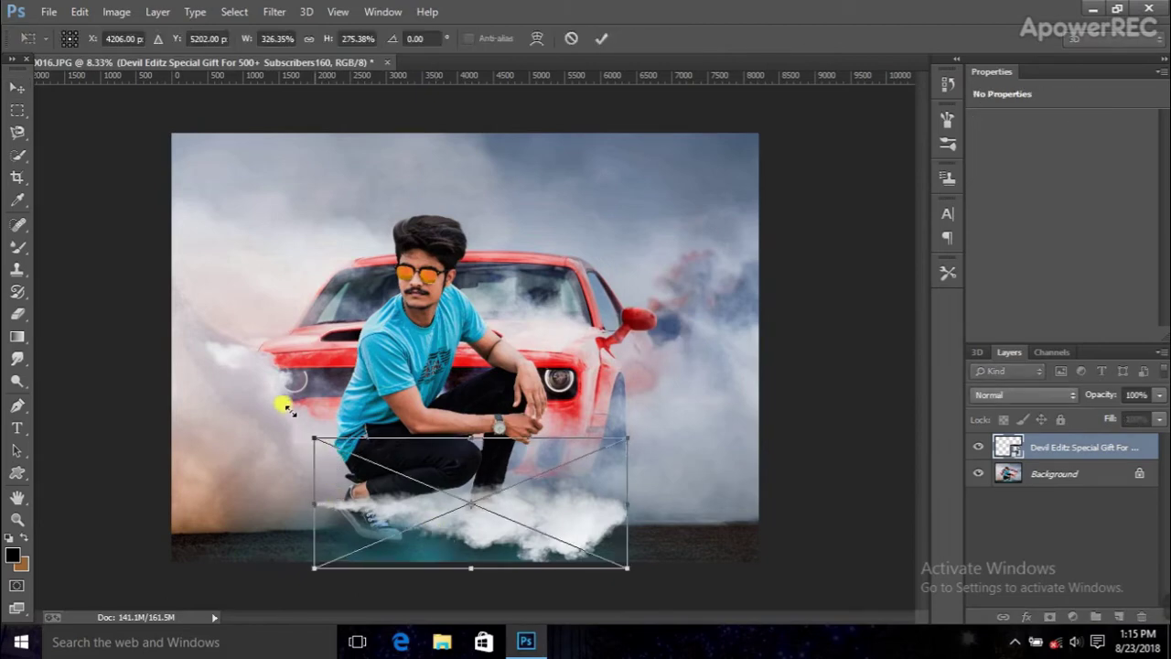
left_click_drag(313, 439, 128, 289)
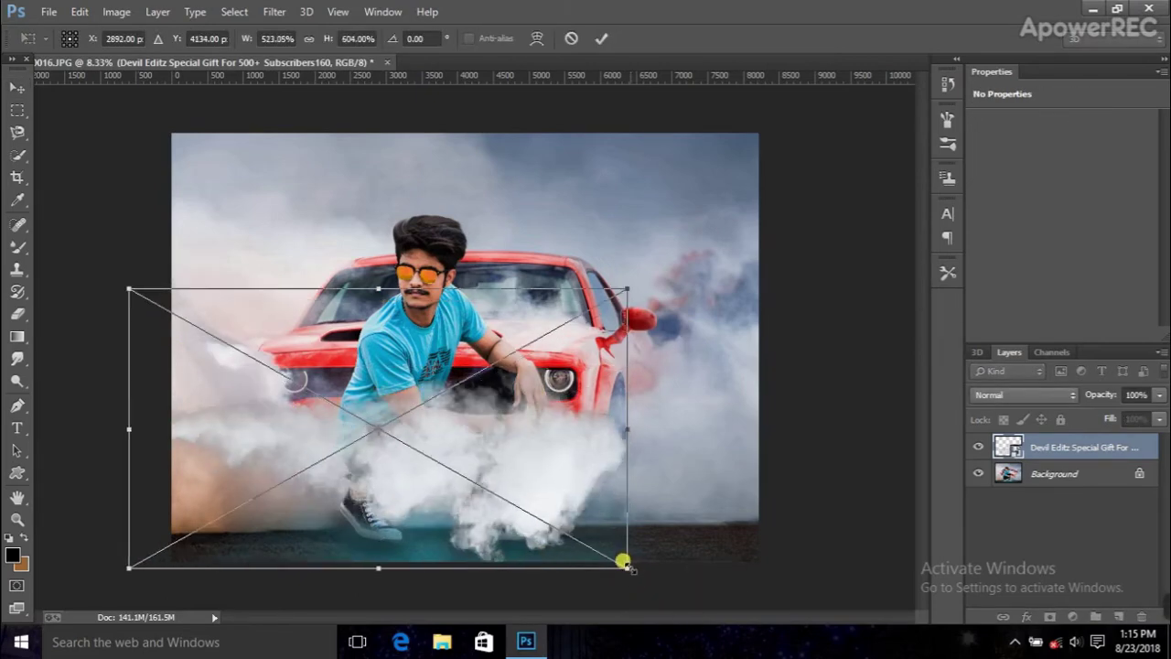
left_click_drag(629, 569, 851, 609)
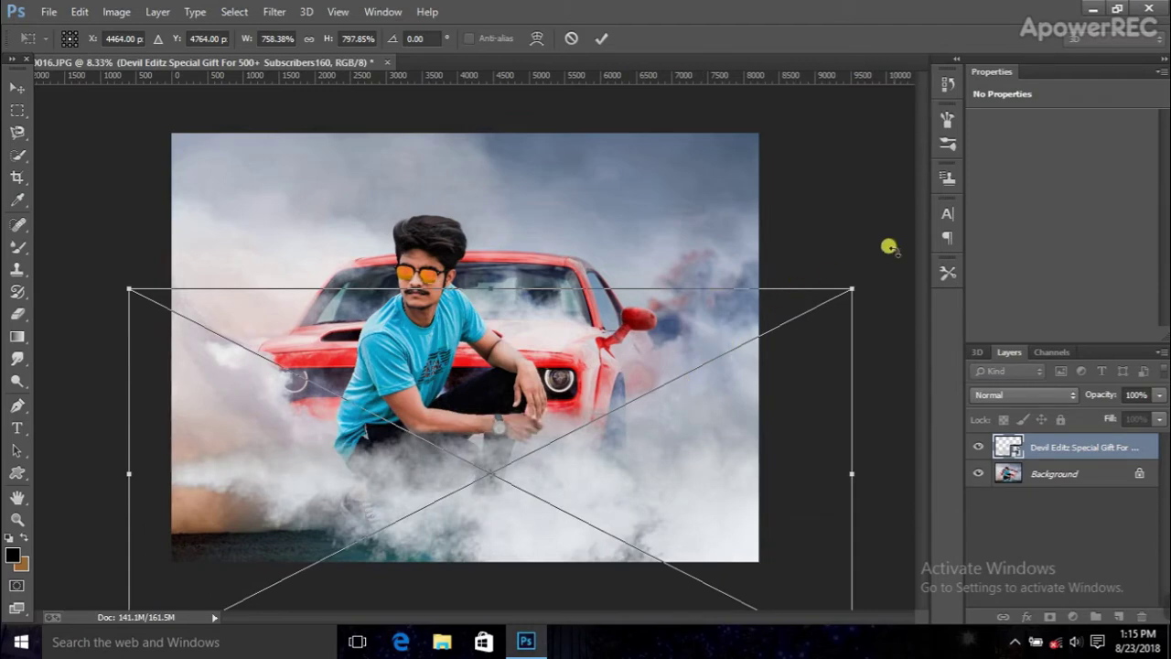
- Tilt the smoke to about -2.25° and nudge it over the man's legs and car
mouse_move(860, 240)
left_mouse_down()
mouse_move(805, 238)
mouse_move(787, 167)
left_mouse_up()
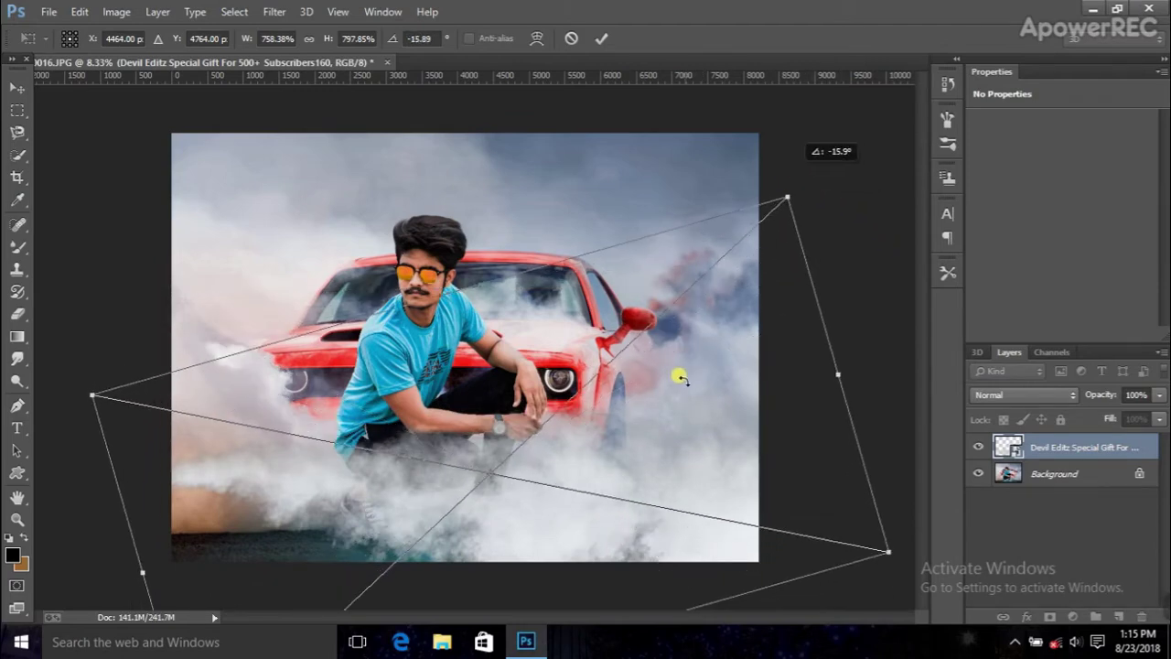
left_click_drag(776, 214, 775, 314)
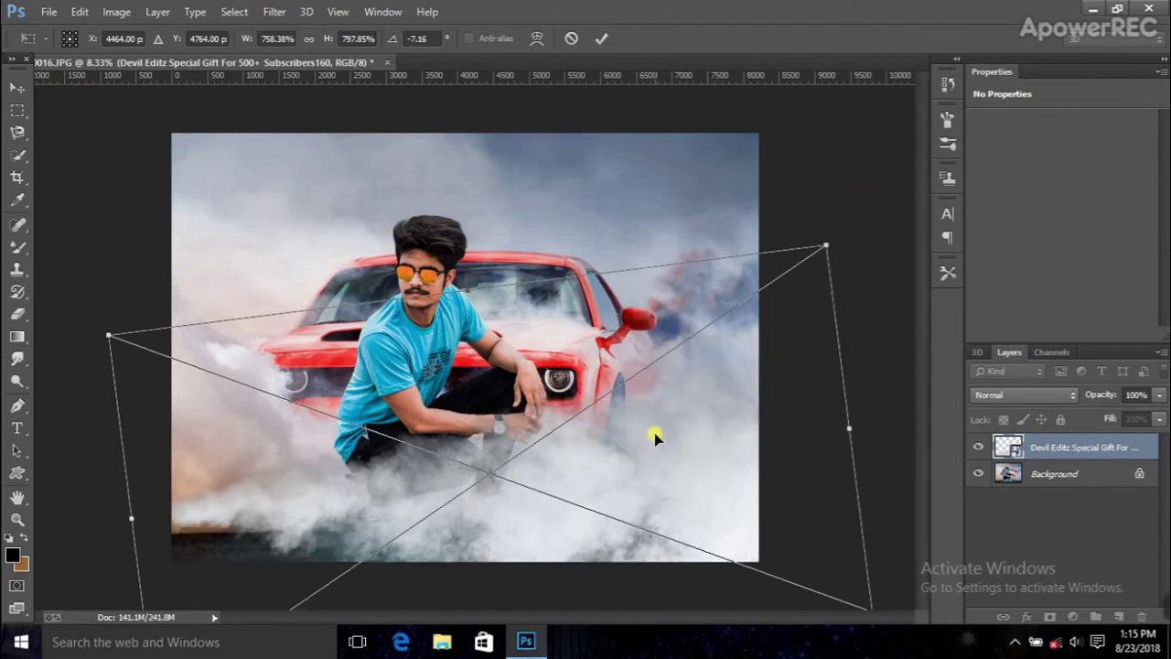
left_click_drag(611, 460, 405, 504)
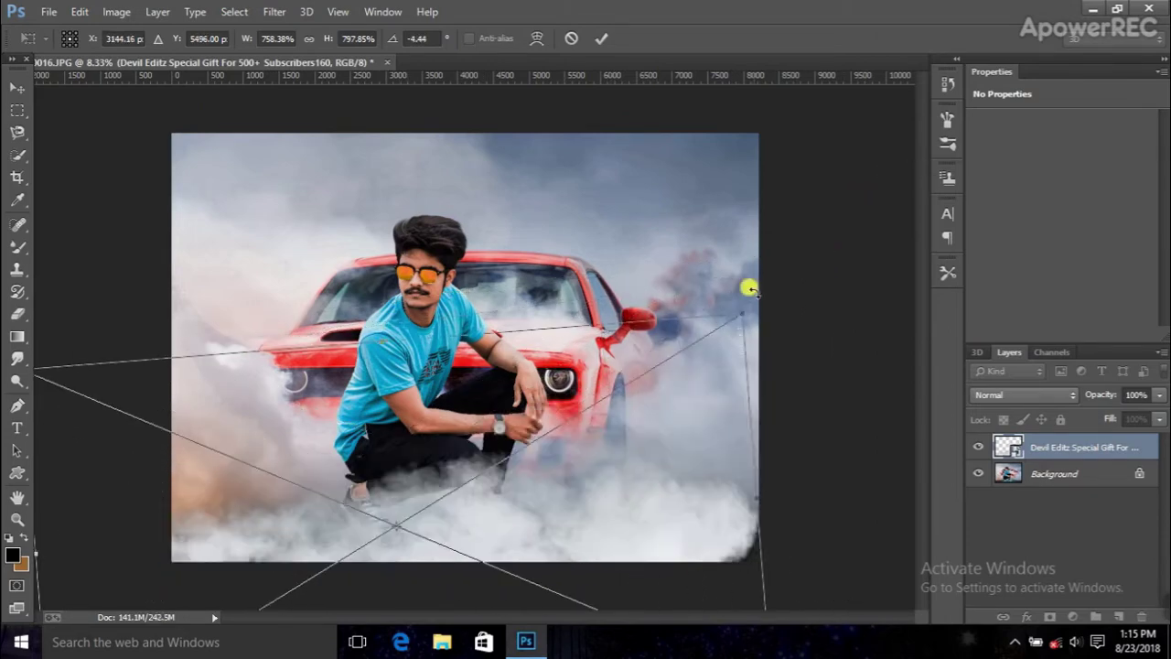
mouse_move(750, 285)
left_mouse_down()
mouse_move(705, 311)
mouse_move(720, 350)
left_mouse_up()
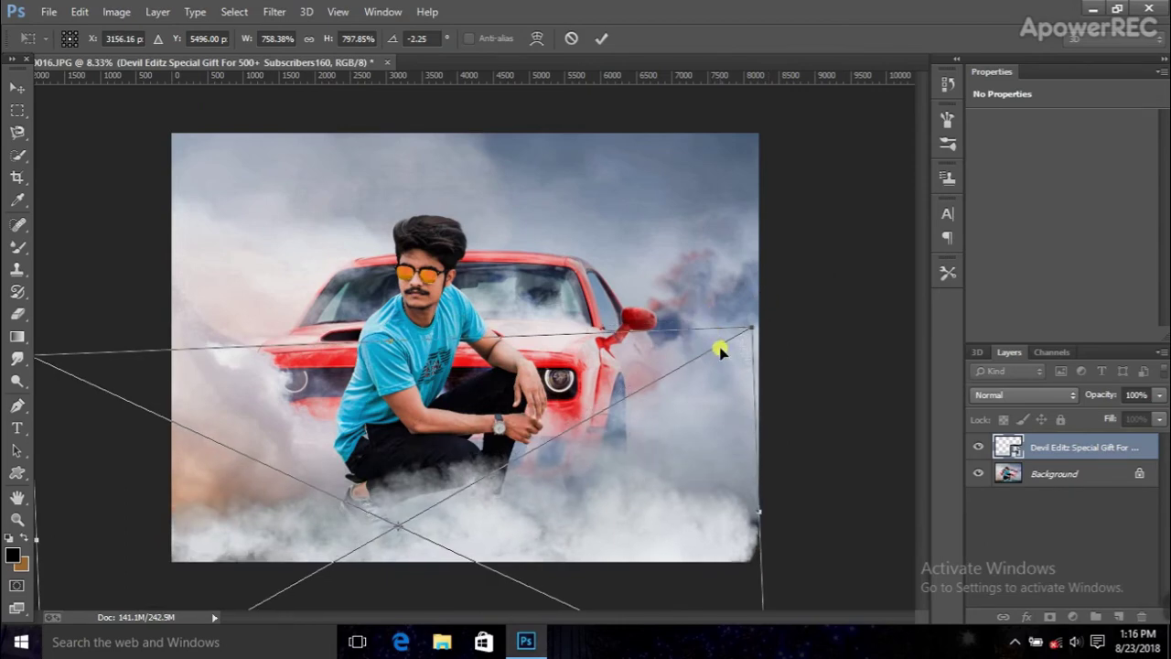
key("Right")
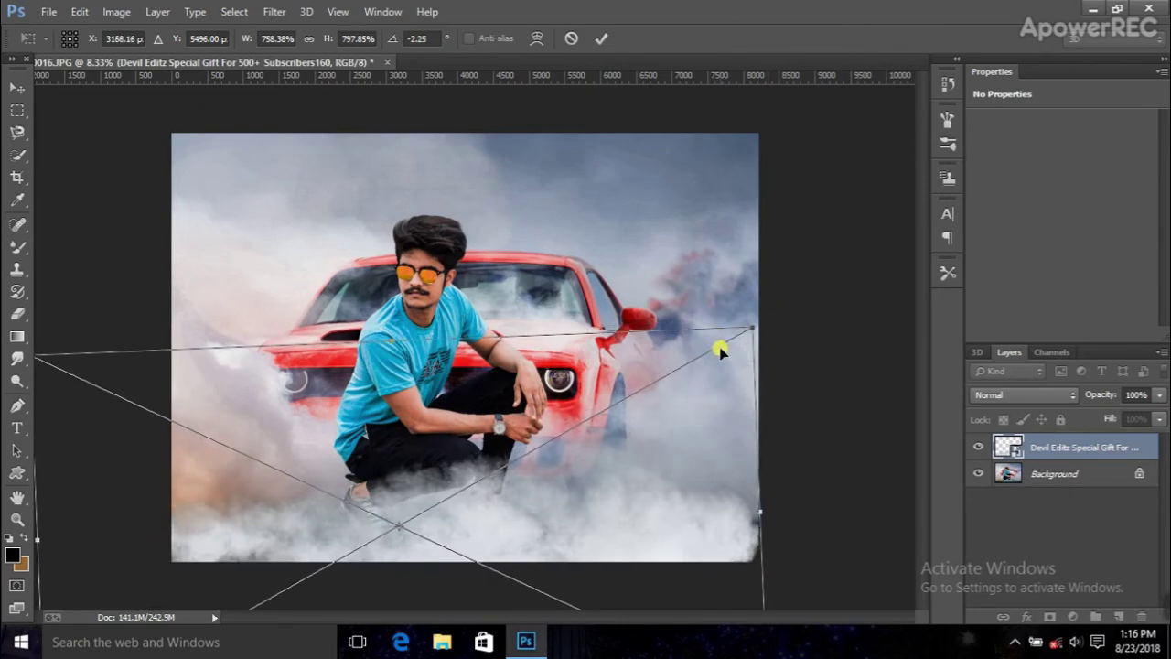
key("Right")
key("Right")
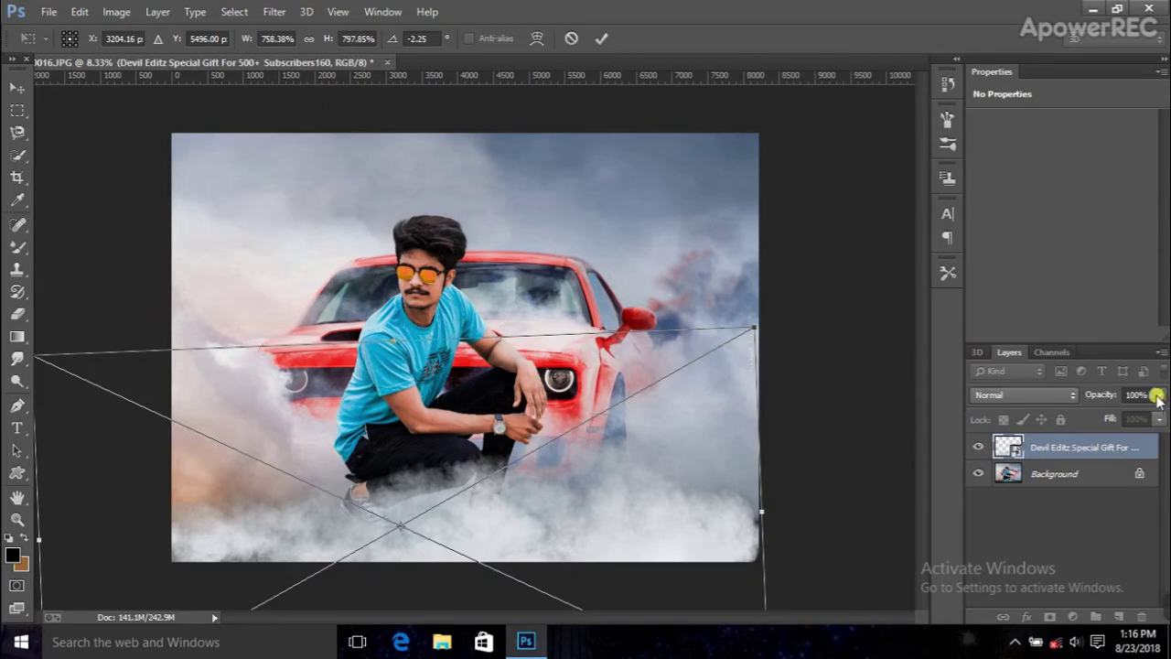
- Lower the smoke layer's opacity to 50%
left_click(1157, 397)
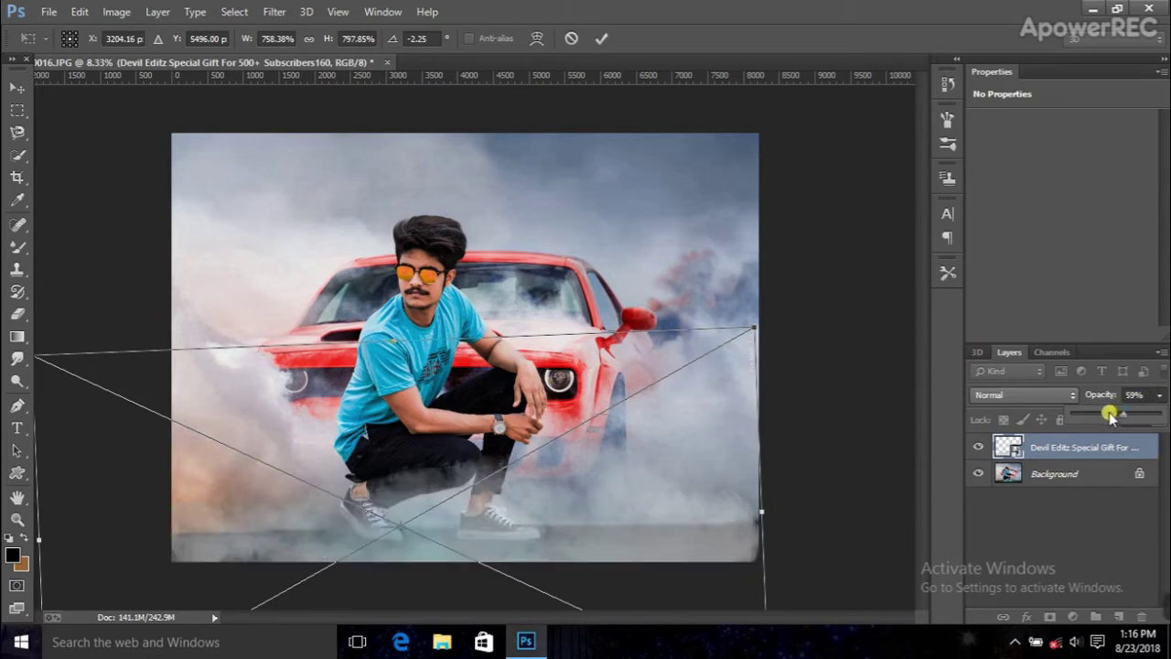
left_click_drag(1112, 416, 1123, 417)
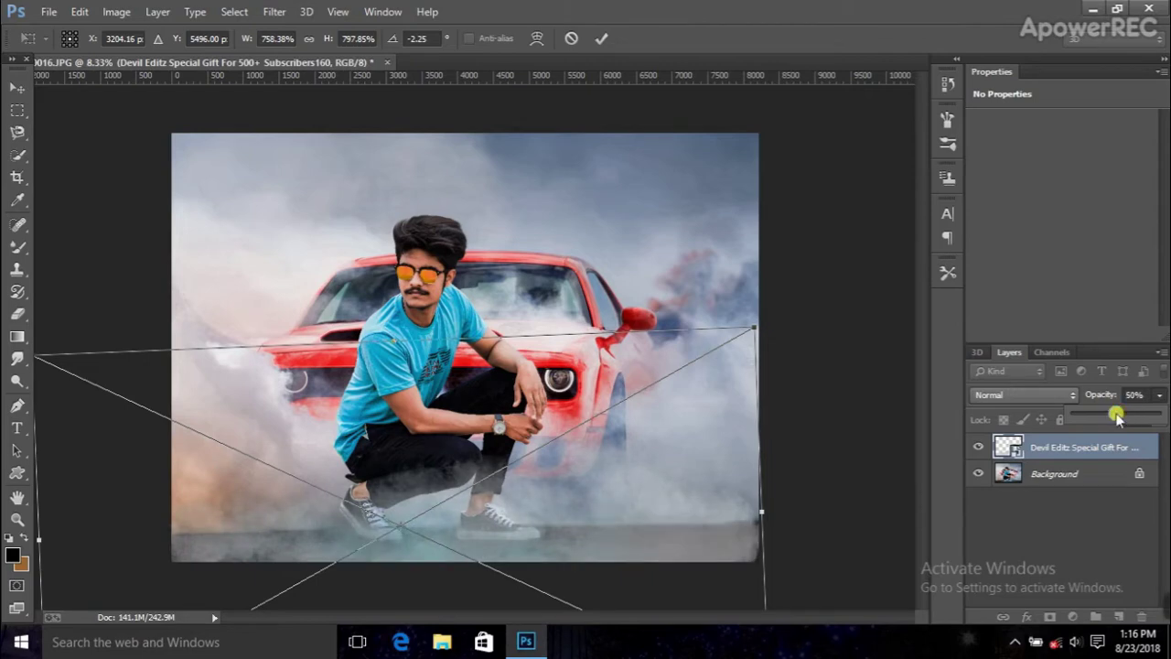
left_click(849, 380)
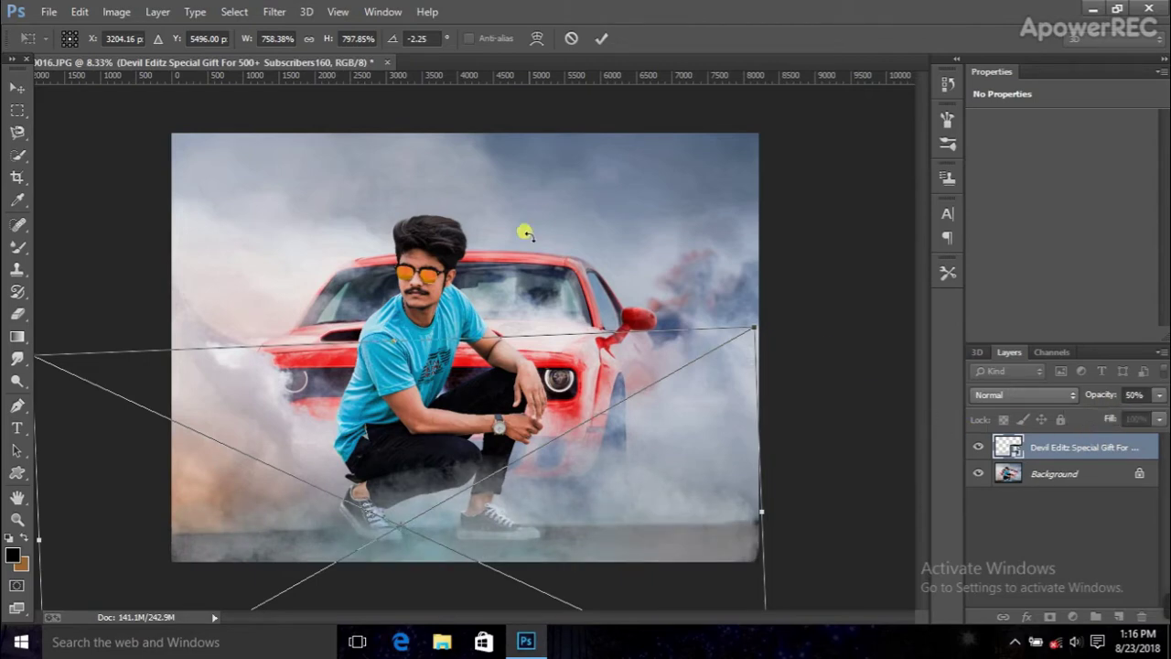
- Commit the smoke's transform, shift it slightly lower, and switch to the Eraser
right_click(527, 291)
left_click(546, 314)
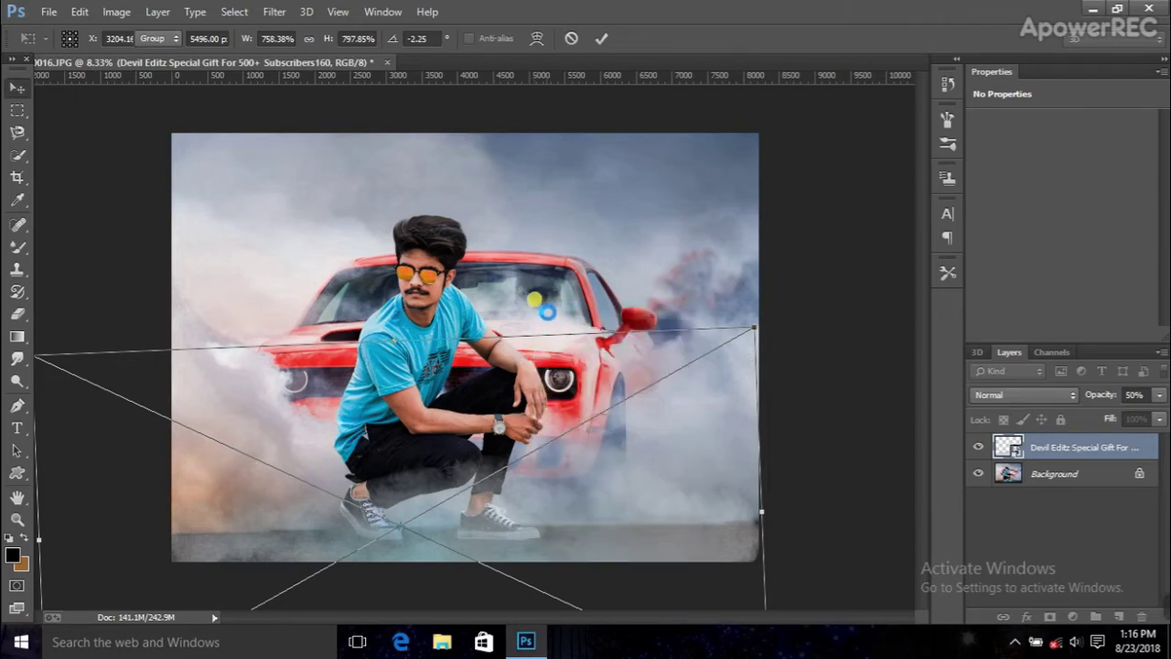
mouse_move(468, 494)
left_mouse_down()
mouse_move(468, 515)
mouse_move(470, 487)
left_mouse_up()
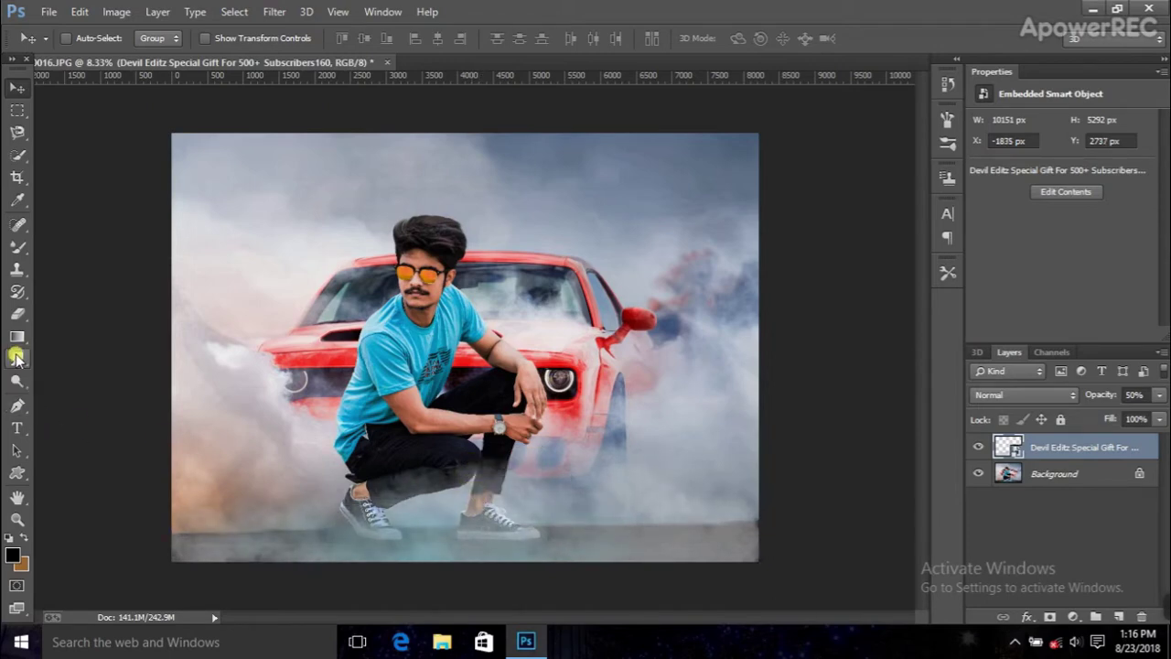
left_click(18, 314)
left_click(515, 437)
- Rasterize the smoke and erase it from the man's legs with a soft 1842 px, 0% hardness eraser
left_click(558, 259)
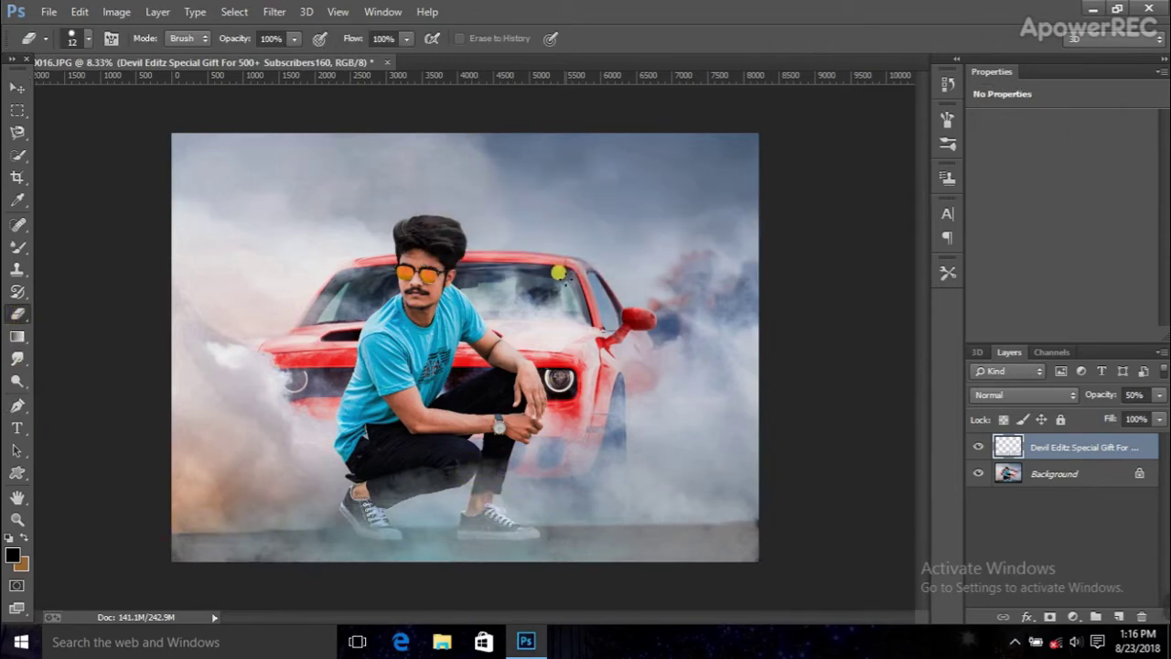
right_click(565, 276)
left_click(590, 400)
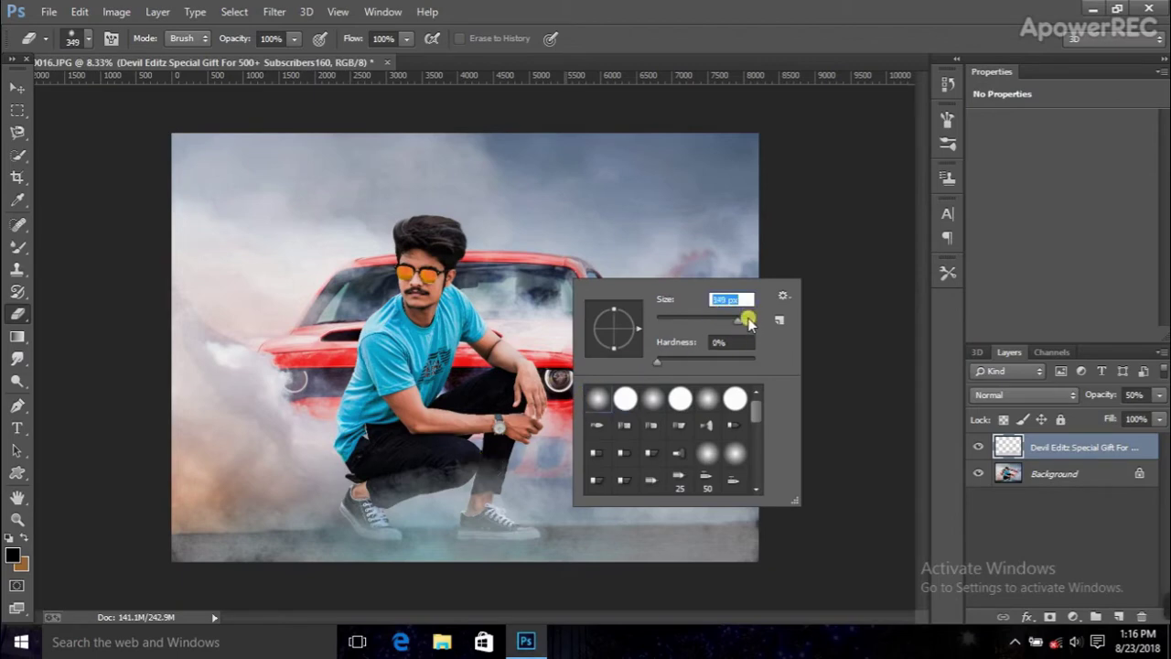
left_click_drag(749, 320, 753, 320)
left_click(275, 398)
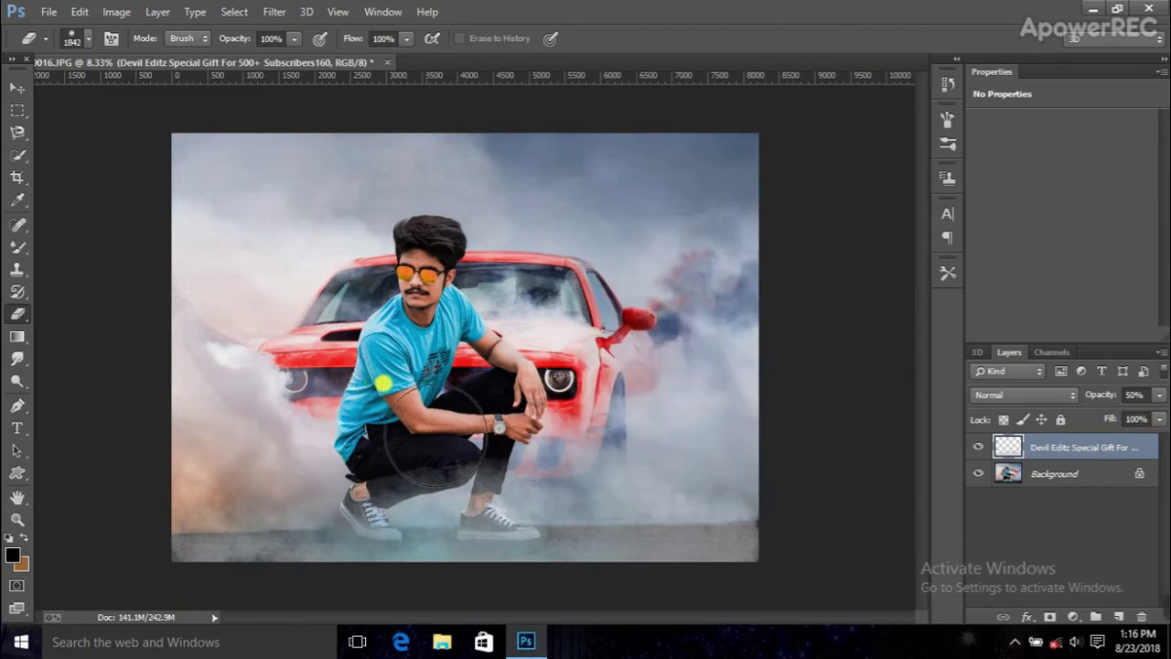
left_click_drag(382, 384, 466, 370)
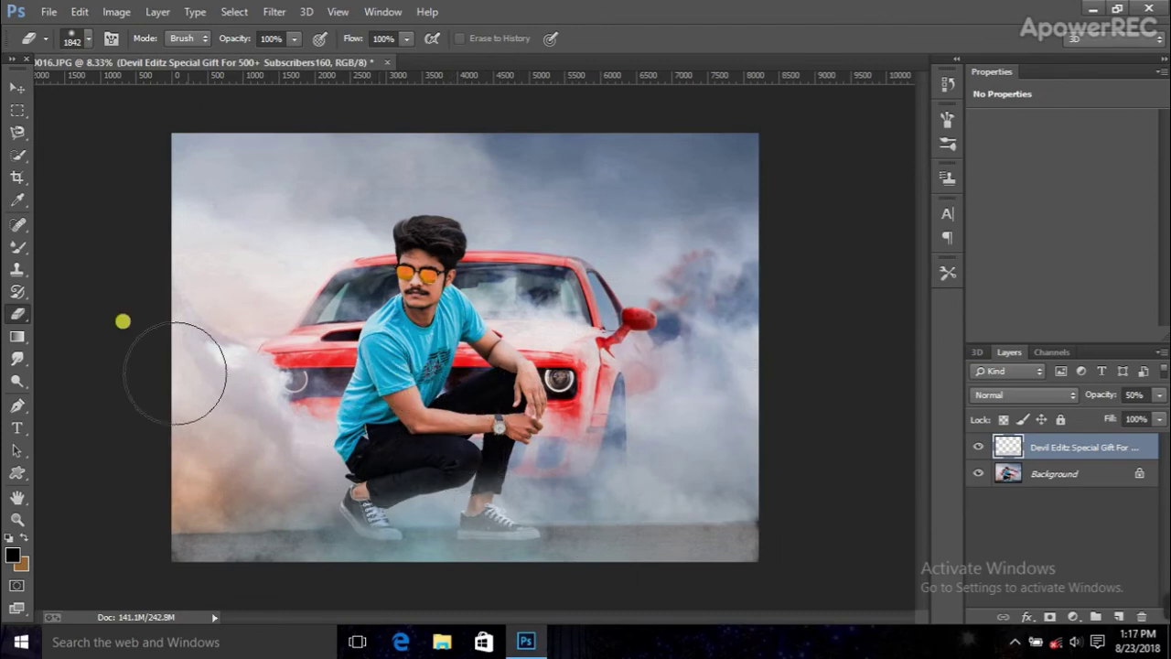
key("ctrl+minus")
left_click(17, 87)
key("ctrl+plus")
key("ctrl+plus")
- Merge all layers into a single Background and launch the Camera Raw filter
right_click(1045, 474)
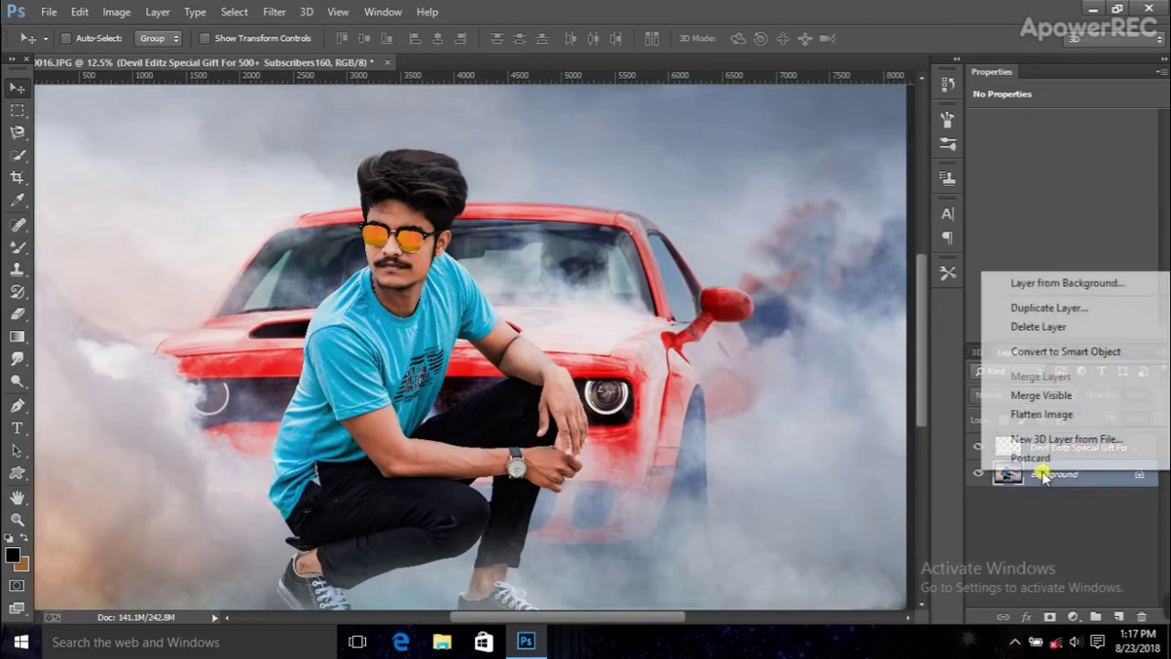
left_click(1052, 414)
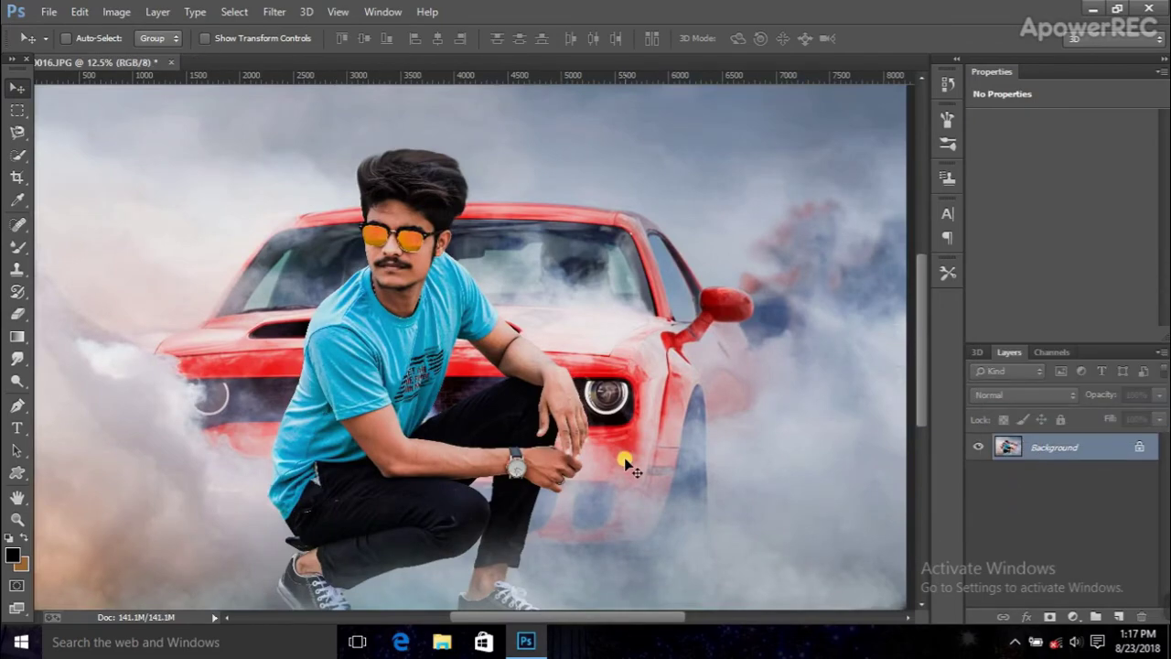
left_click(276, 12)
left_click(322, 111)
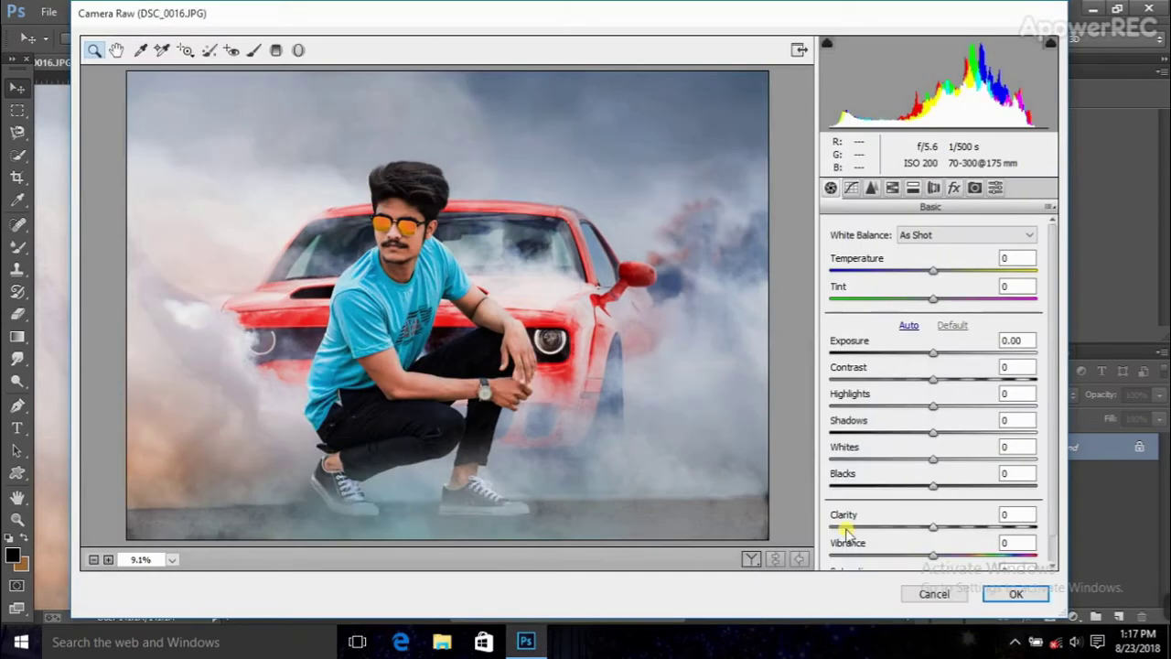
- Set Clarity +30, Contrast +23, Exposure -0.05 and Vibrance +20 in the Basic panel
left_click_drag(933, 527, 950, 527)
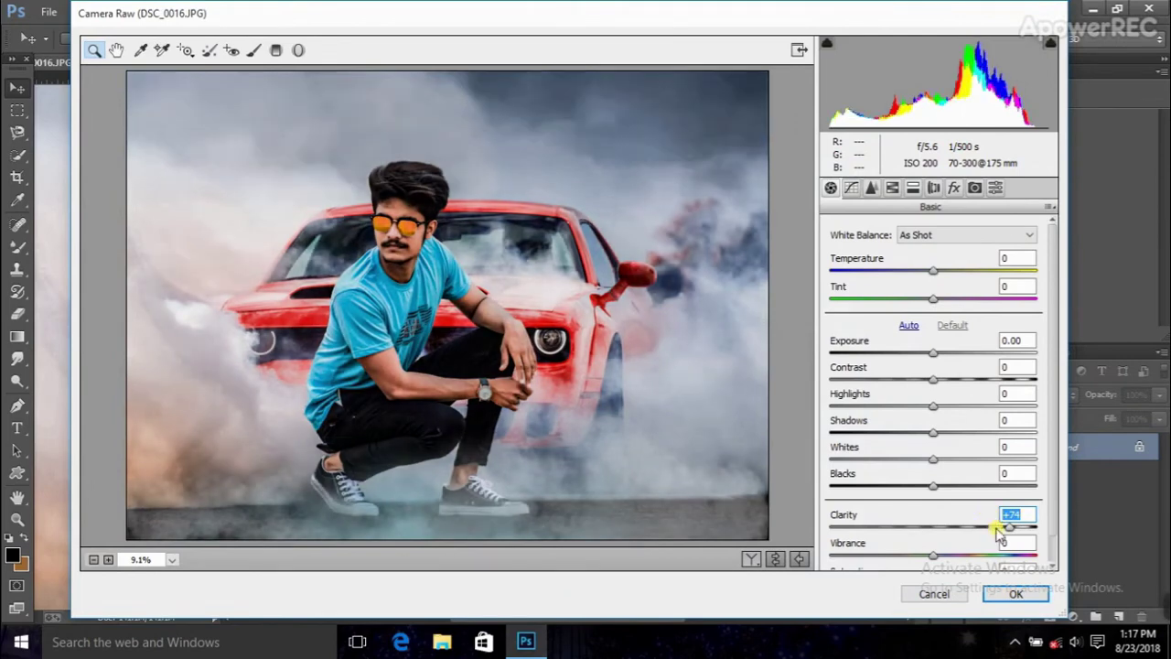
left_click_drag(996, 533, 961, 533)
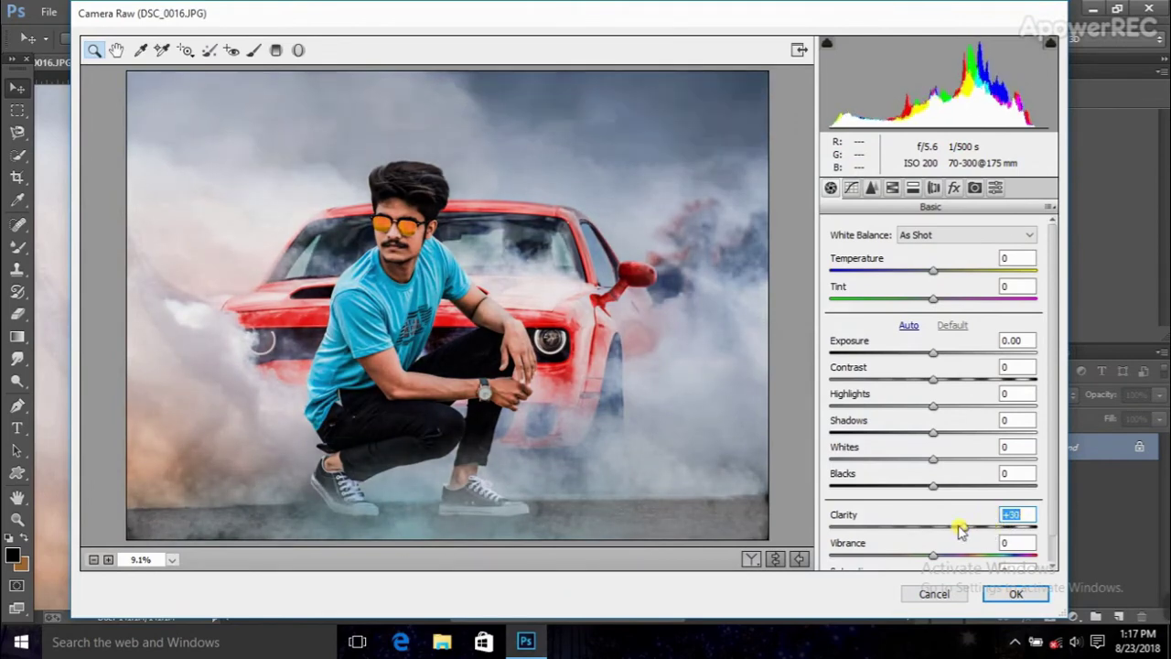
mouse_move(940, 391)
left_mouse_down()
mouse_move(1013, 366)
mouse_move(878, 381)
mouse_move(994, 393)
mouse_move(958, 406)
left_mouse_up()
mouse_move(932, 353)
left_mouse_down()
mouse_move(919, 351)
mouse_move(933, 356)
left_mouse_up()
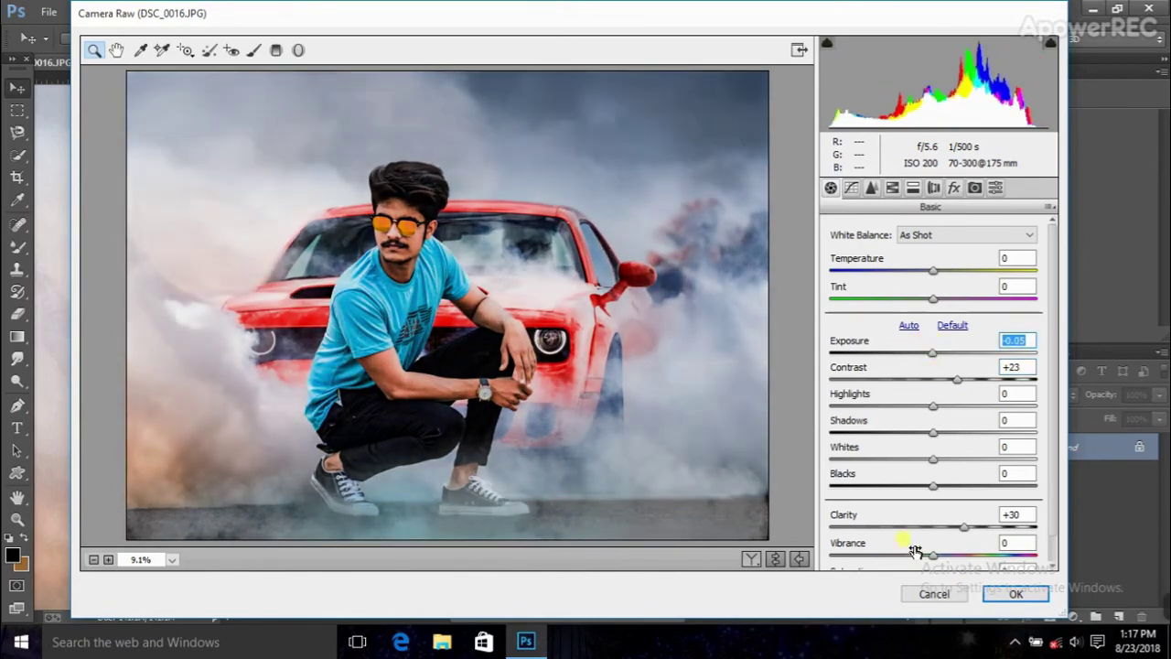
mouse_move(915, 552)
left_mouse_down()
mouse_move(1007, 545)
mouse_move(951, 554)
left_mouse_up()
scroll(952, 558, "down", 1)
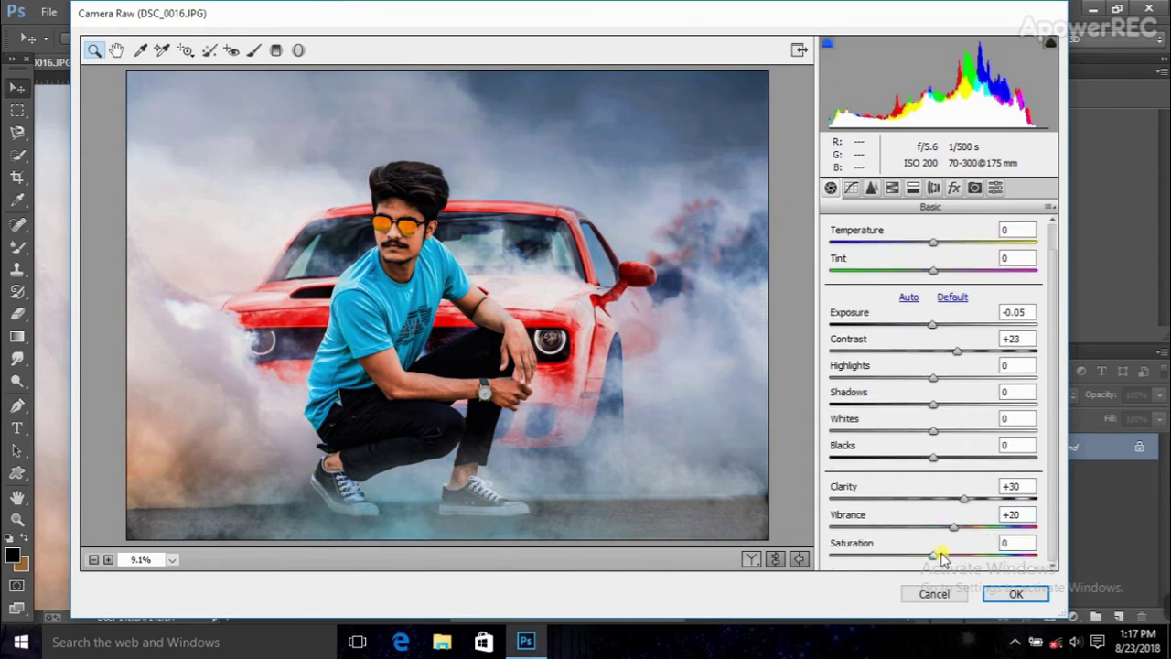
- Apply the grade with Reds +32 and Oranges +48 luminance plus a negative post-crop vignette
left_click(892, 188)
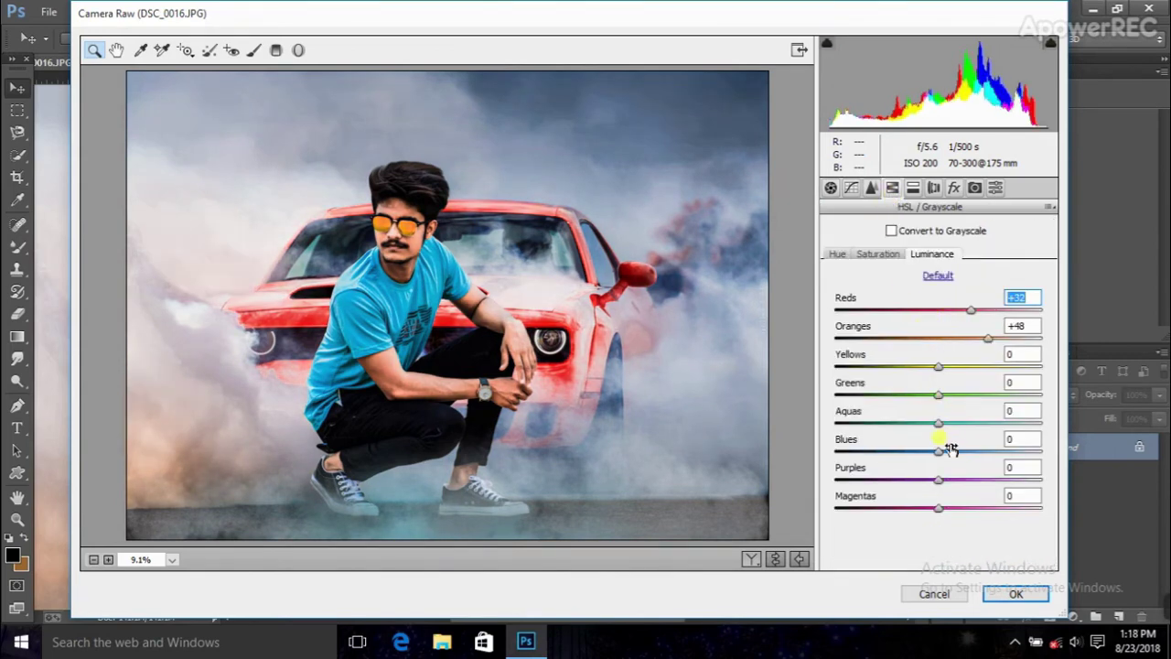
left_click(953, 188)
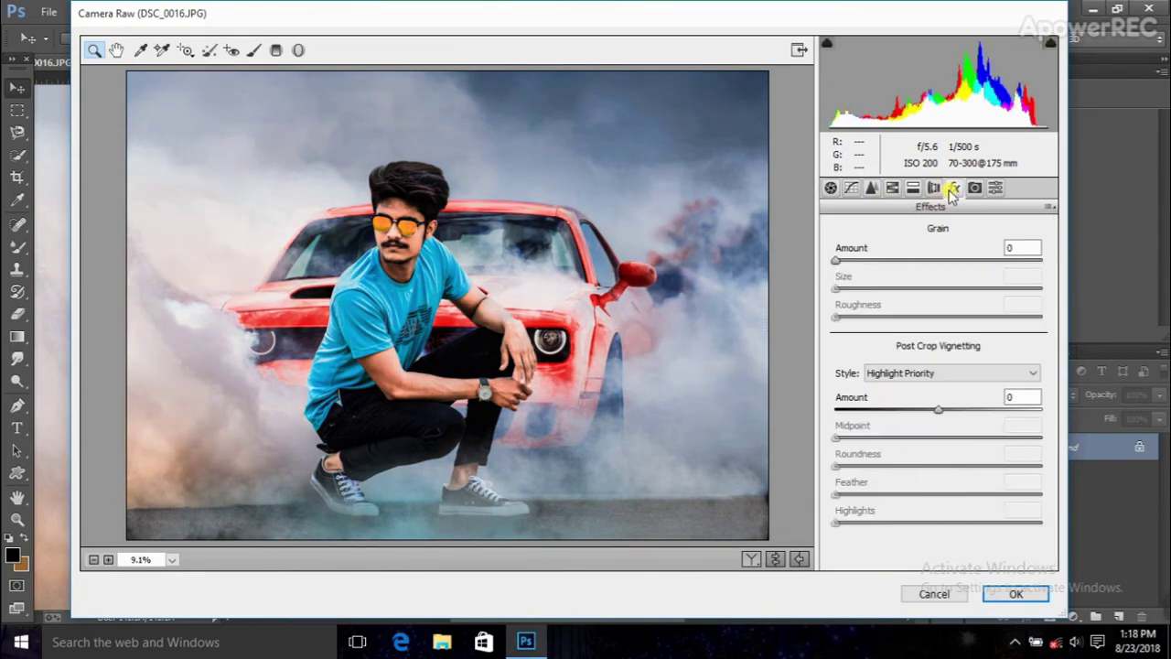
mouse_move(935, 405)
left_mouse_down()
mouse_move(888, 400)
mouse_move(902, 410)
left_mouse_up()
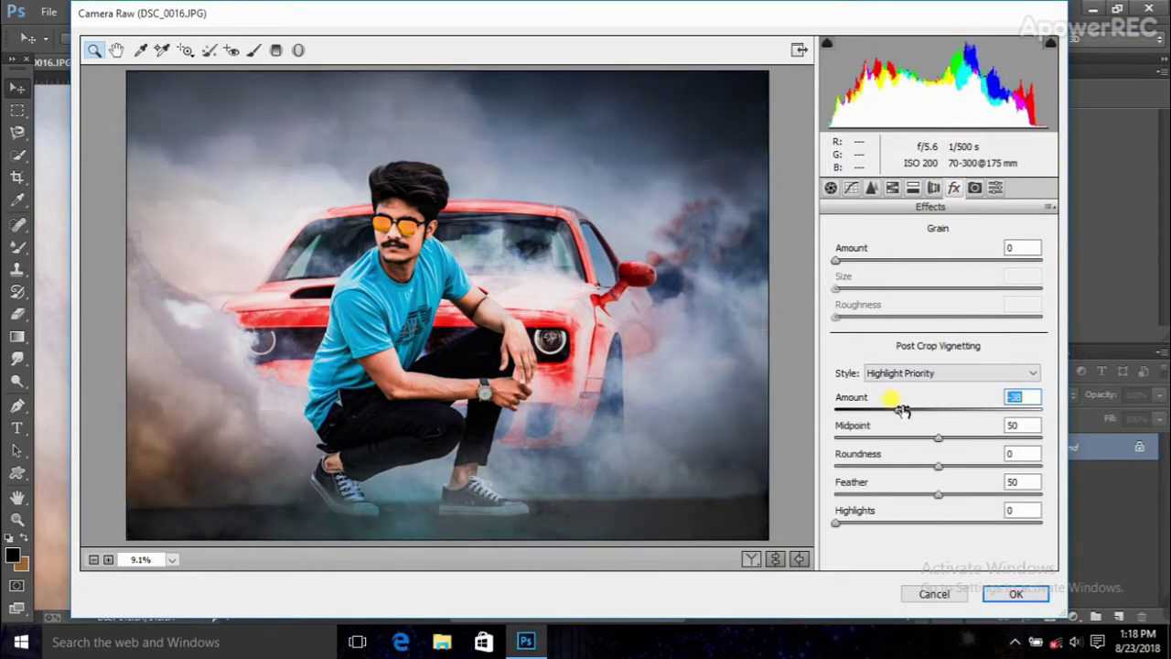
left_click(1010, 595)
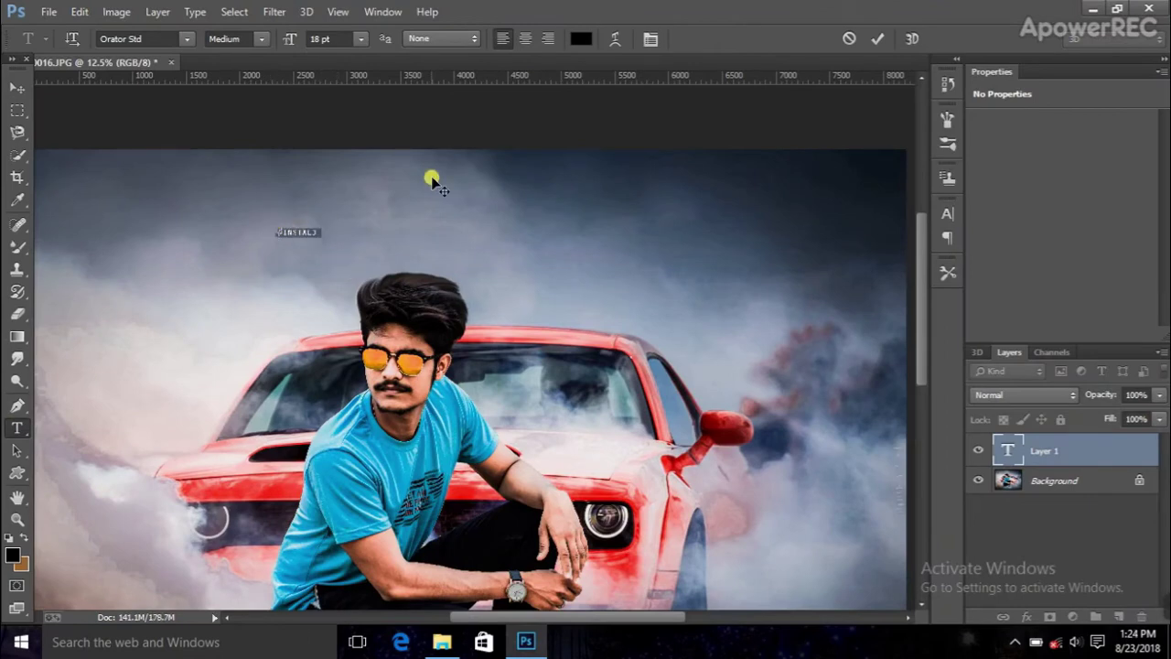
- Style the hashtag text white, 48 pt, in Orator Std
left_click(580, 38)
left_click(1062, 195)
left_click(362, 38)
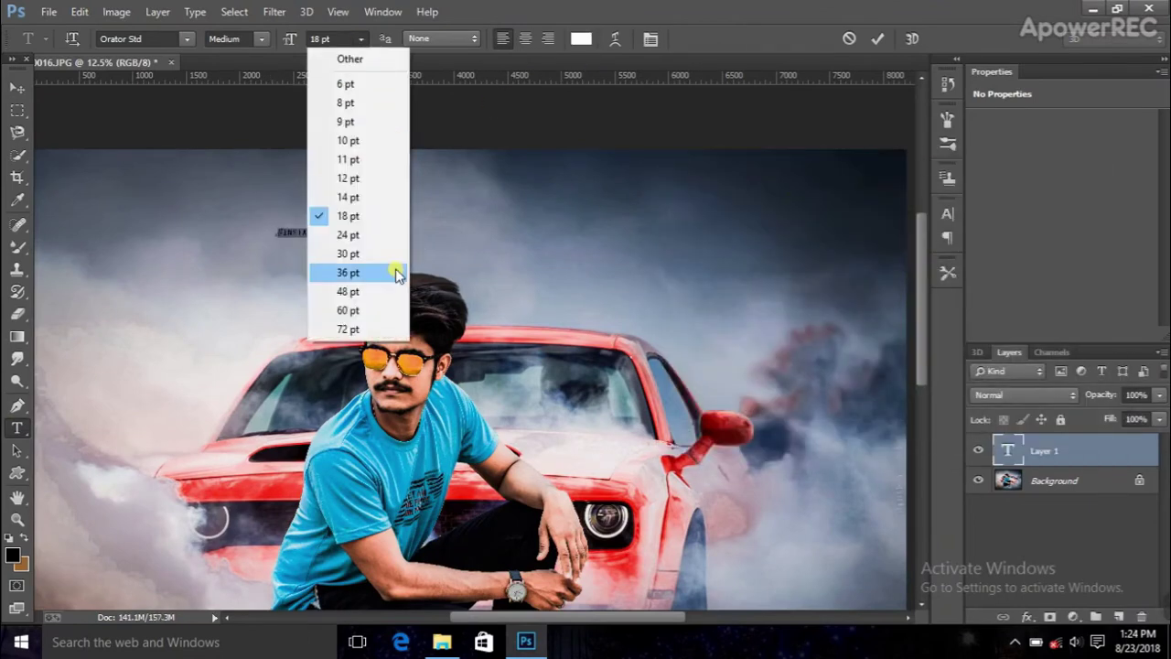
left_click(397, 295)
left_click(384, 222)
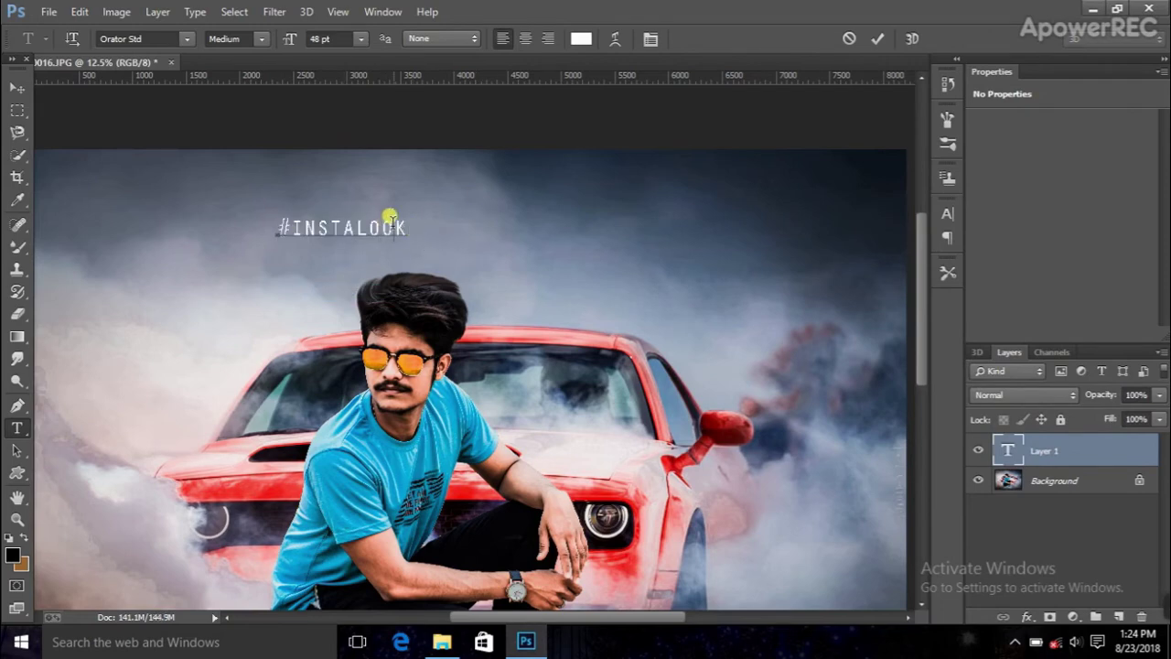
key("ctrl+a")
left_click(186, 39)
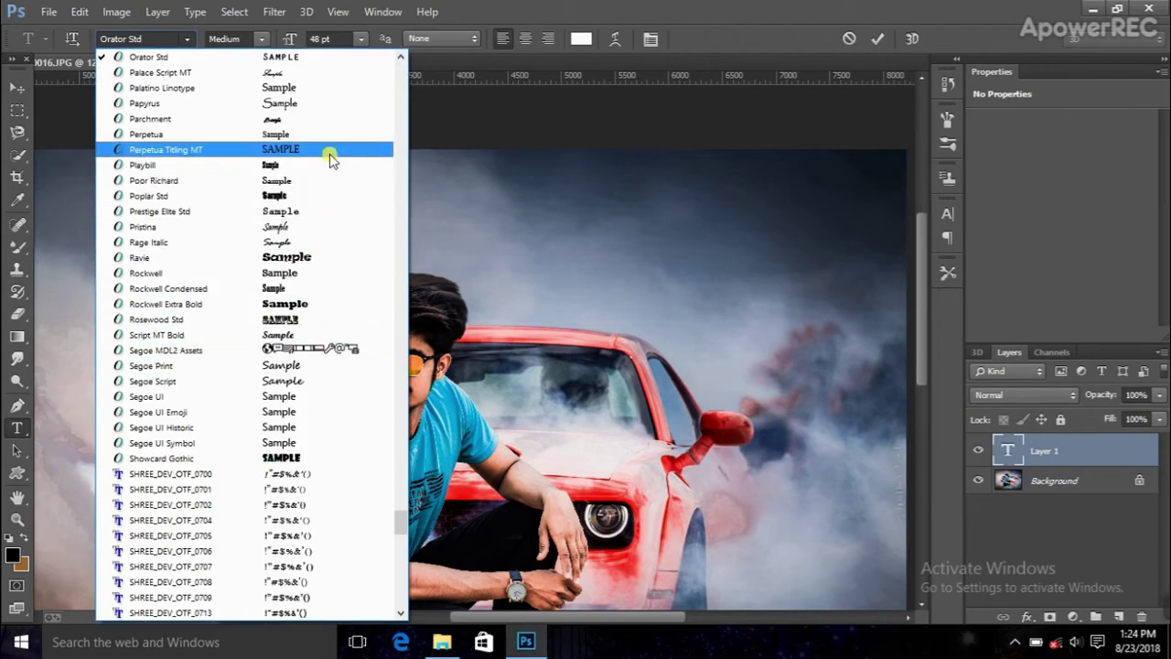
scroll(332, 158, "up", 5)
left_click(335, 332)
- Space out the letters of INSTALOOK and commit the text edit
left_click(288, 221)
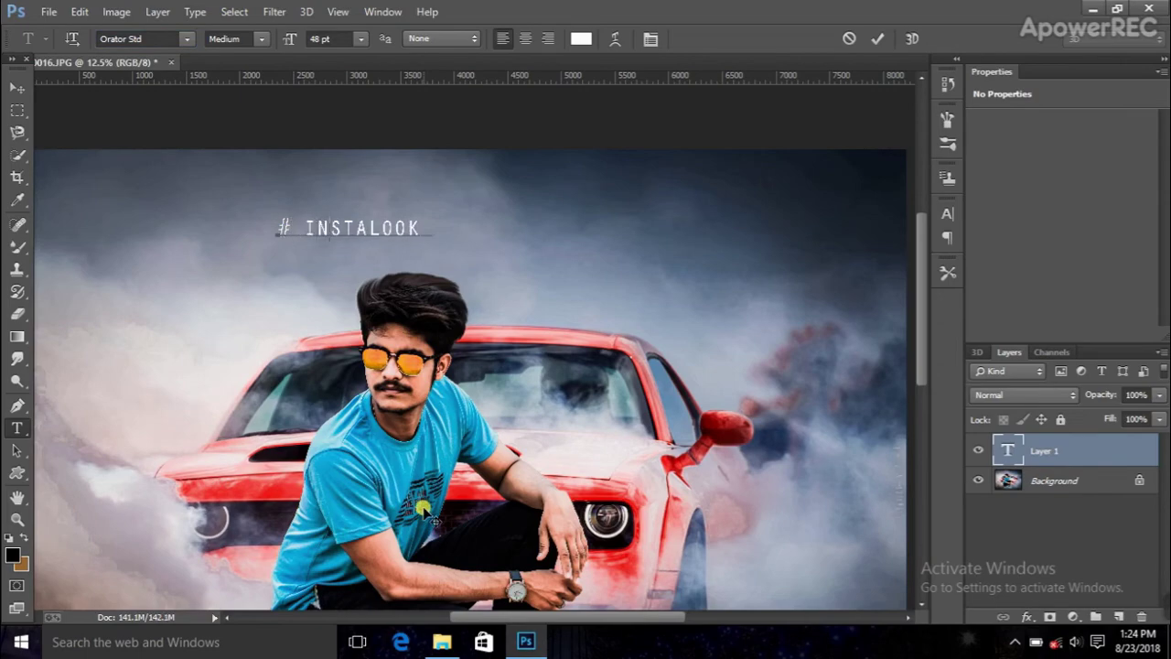
key("space")
key("Right")
key("space")
key("Right")
key("space")
key("Right")
key("space")
key("ctrl+a")
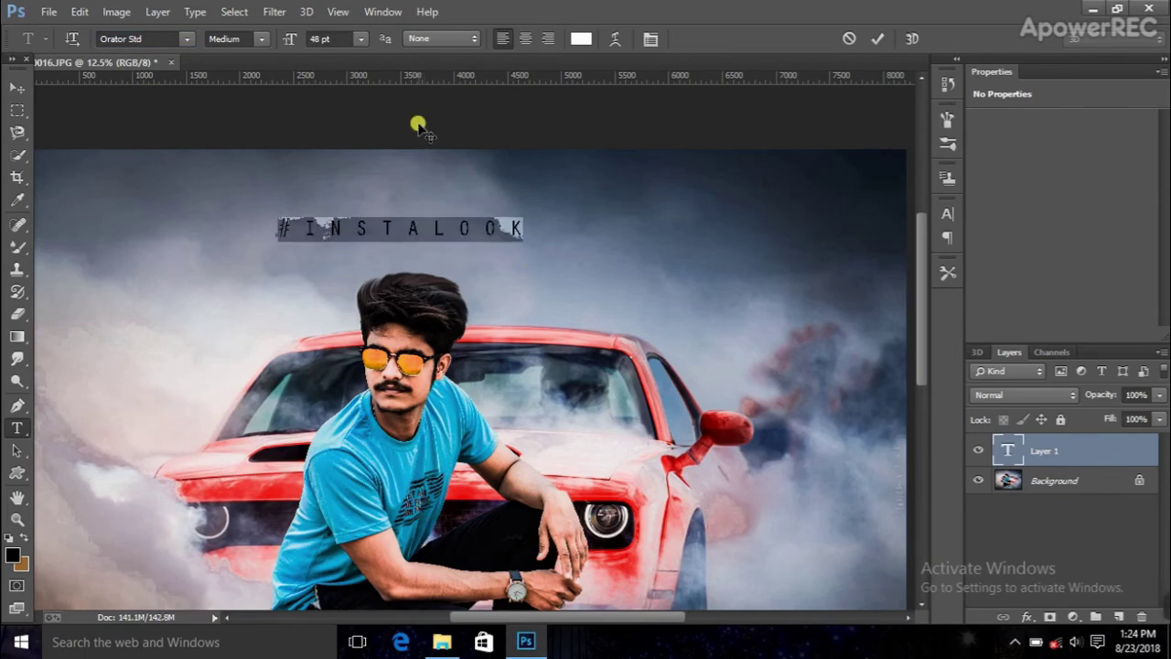
left_click(442, 38)
key("ctrl+Return")
- Enlarge the #INSTALOOK text and position it in the sky above the man
key("ctrl+t")
mouse_move(517, 248)
left_mouse_down()
mouse_move(668, 285)
mouse_move(691, 259)
left_mouse_up()
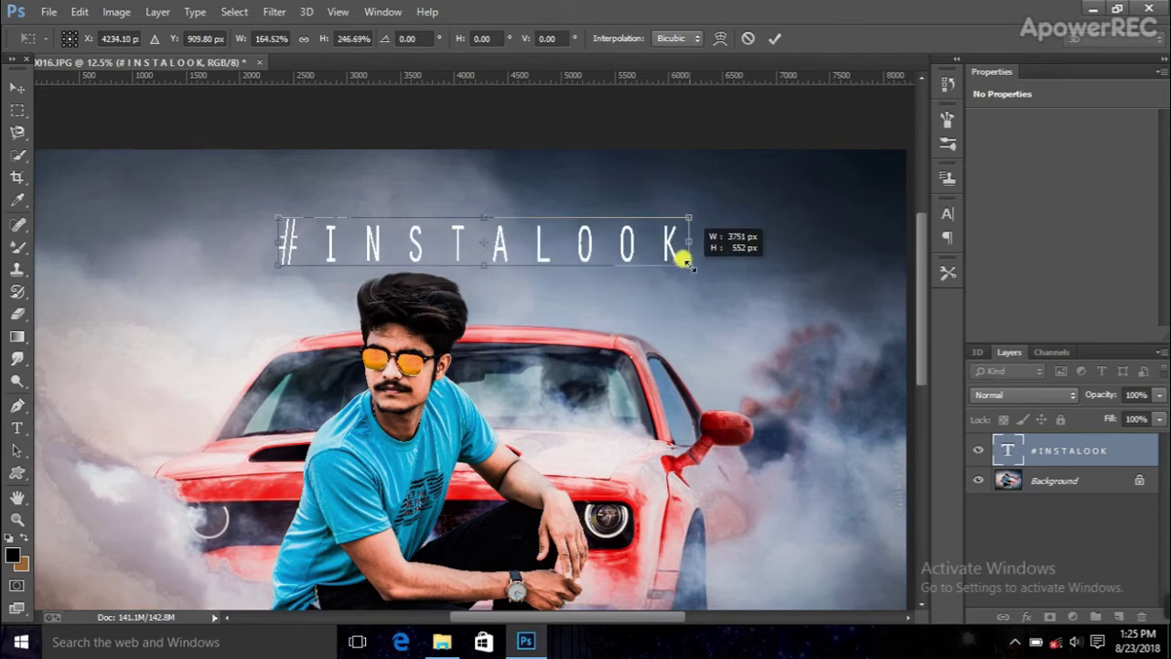
left_click_drag(555, 240, 530, 210)
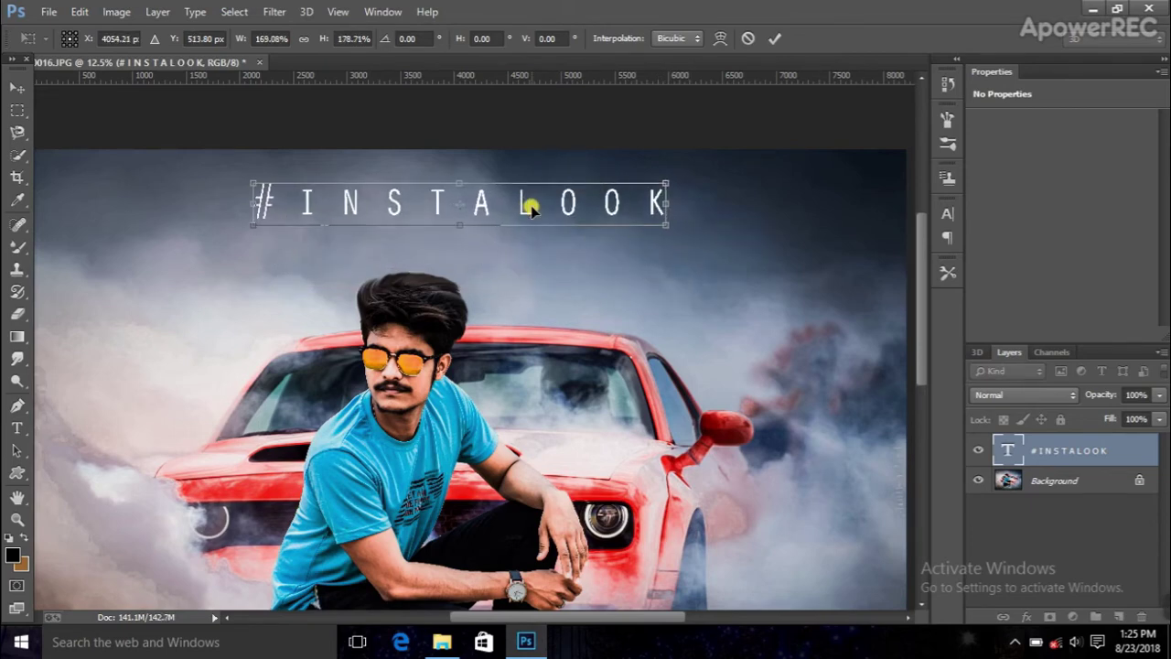
key("Return")
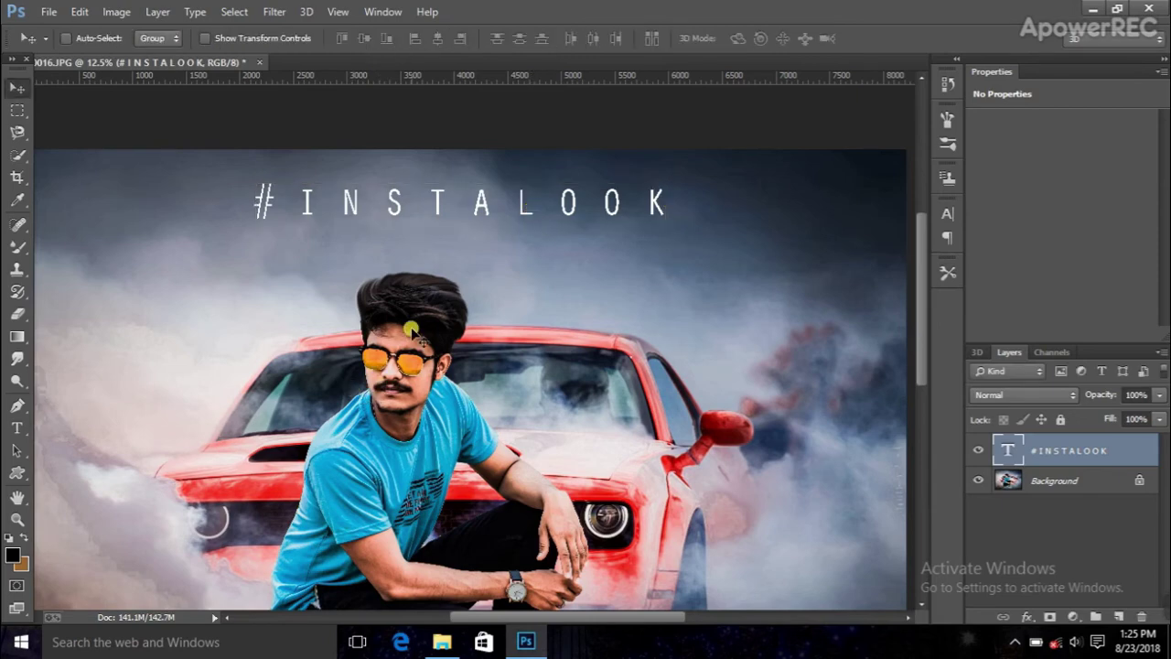
key("ctrl+plus")
scroll(448, 274, "up", 2)
left_click_drag(476, 210, 463, 270)
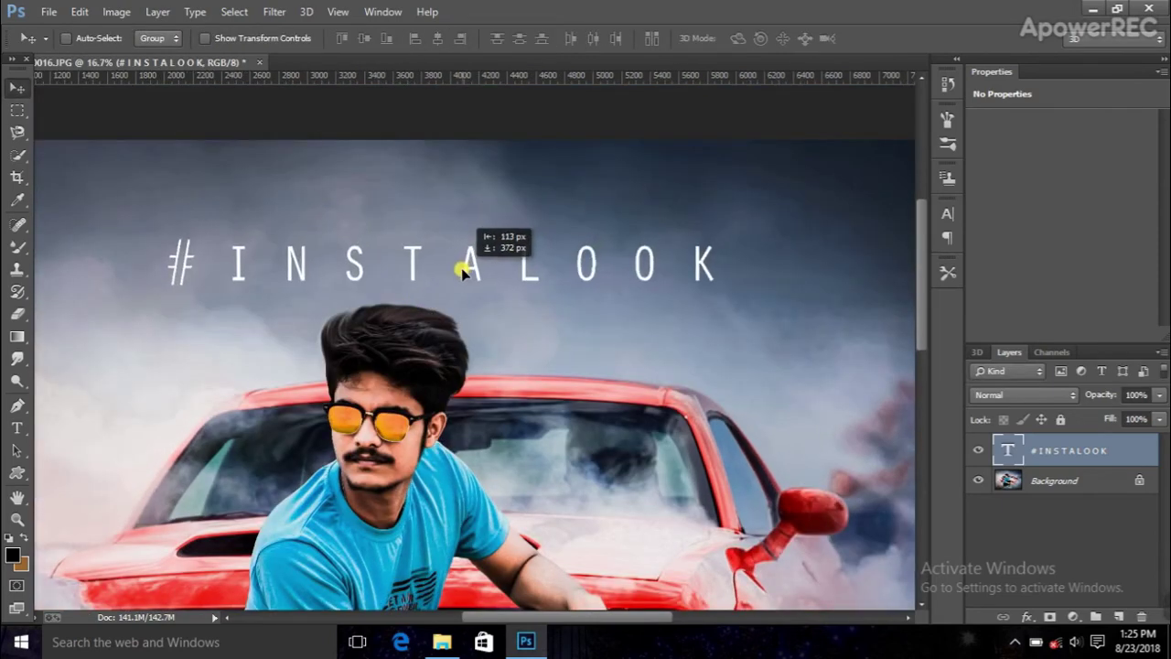
- Add a DREMER text layer near the top of the canvas and select the word
key("t")
left_click(300, 163)
type("DREMER")
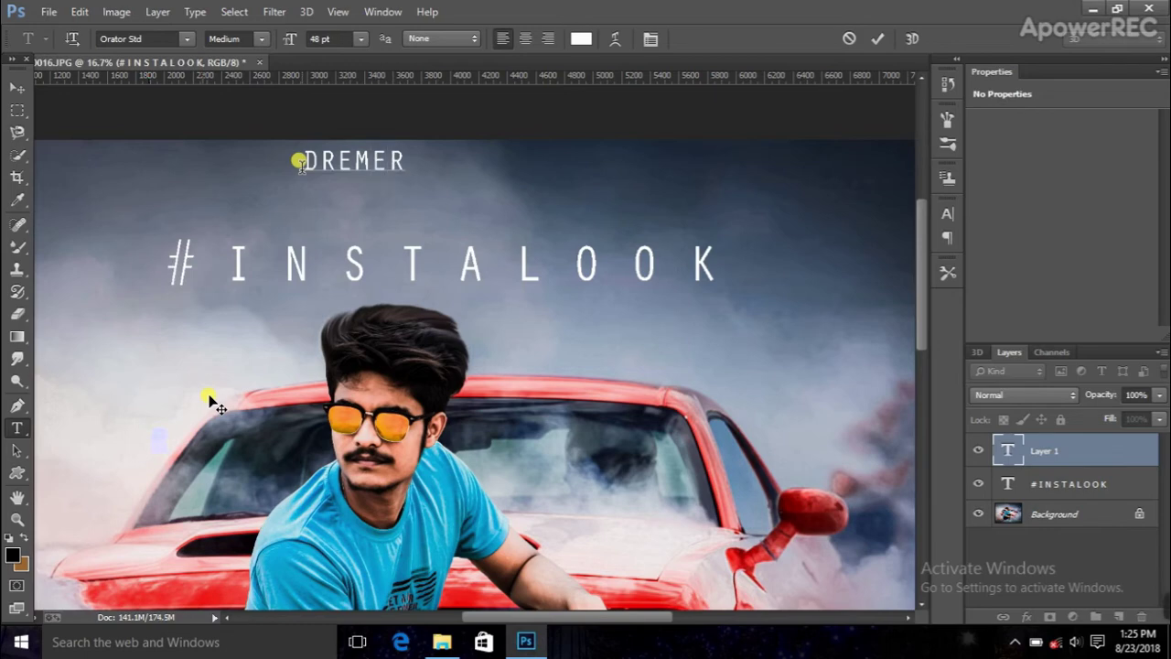
left_click_drag(300, 163, 402, 161)
- Change the DREMER font to MINNO-GOPI-47
left_click(186, 38)
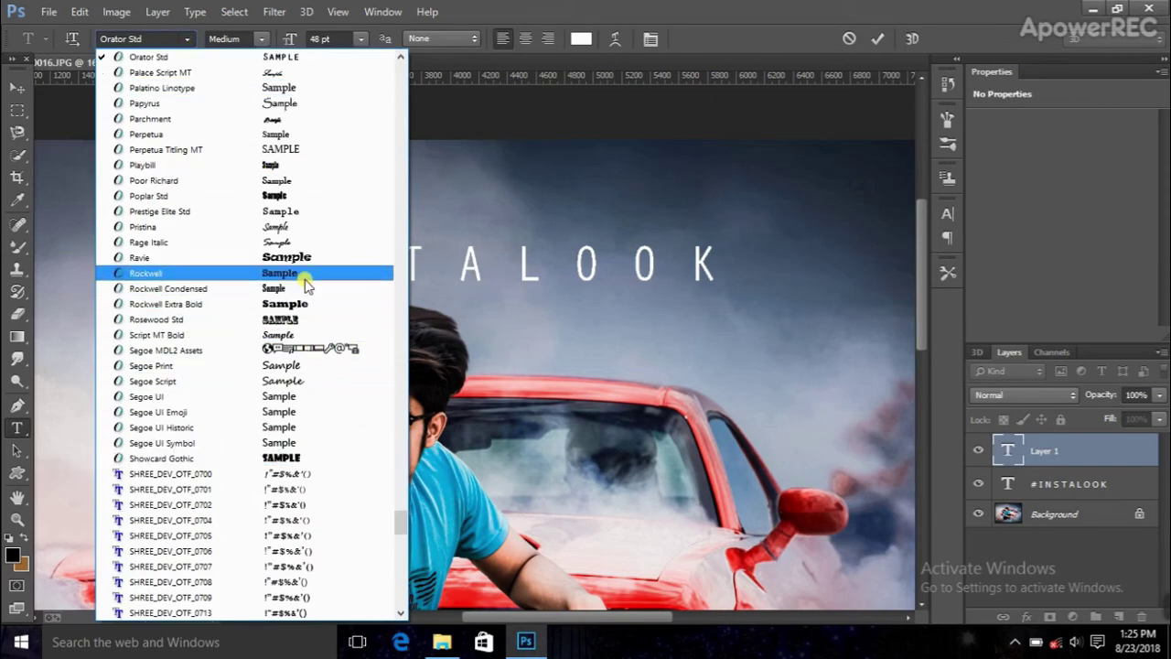
left_click(189, 40)
left_click(189, 39)
scroll(277, 123, "up", 3)
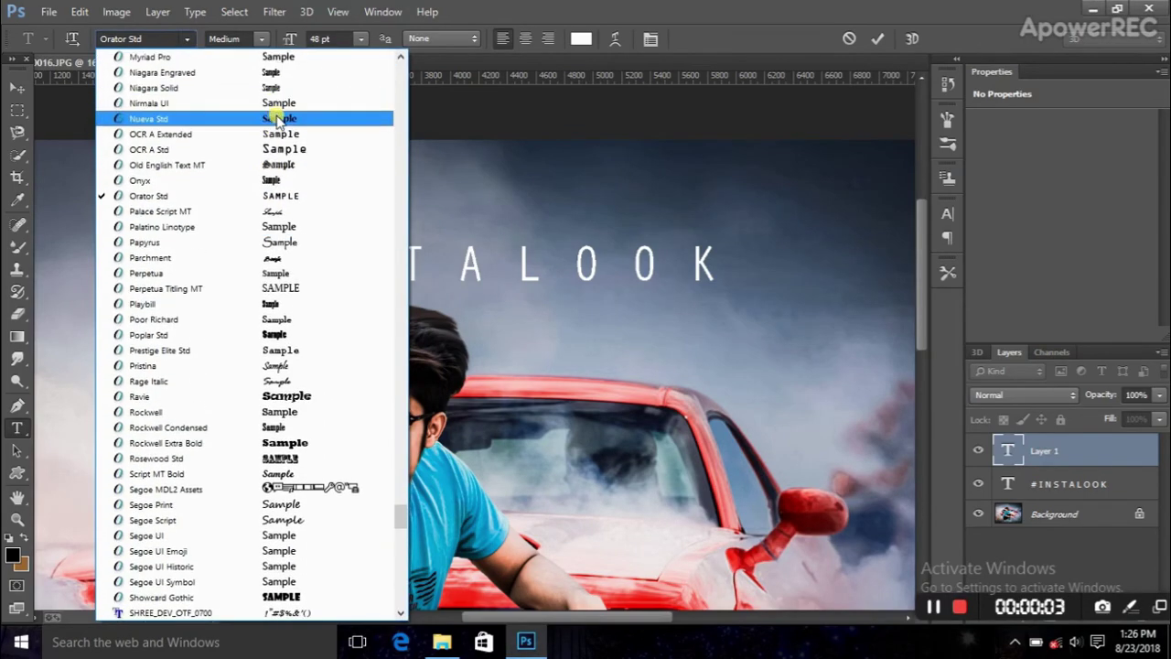
scroll(319, 174, "up", 4)
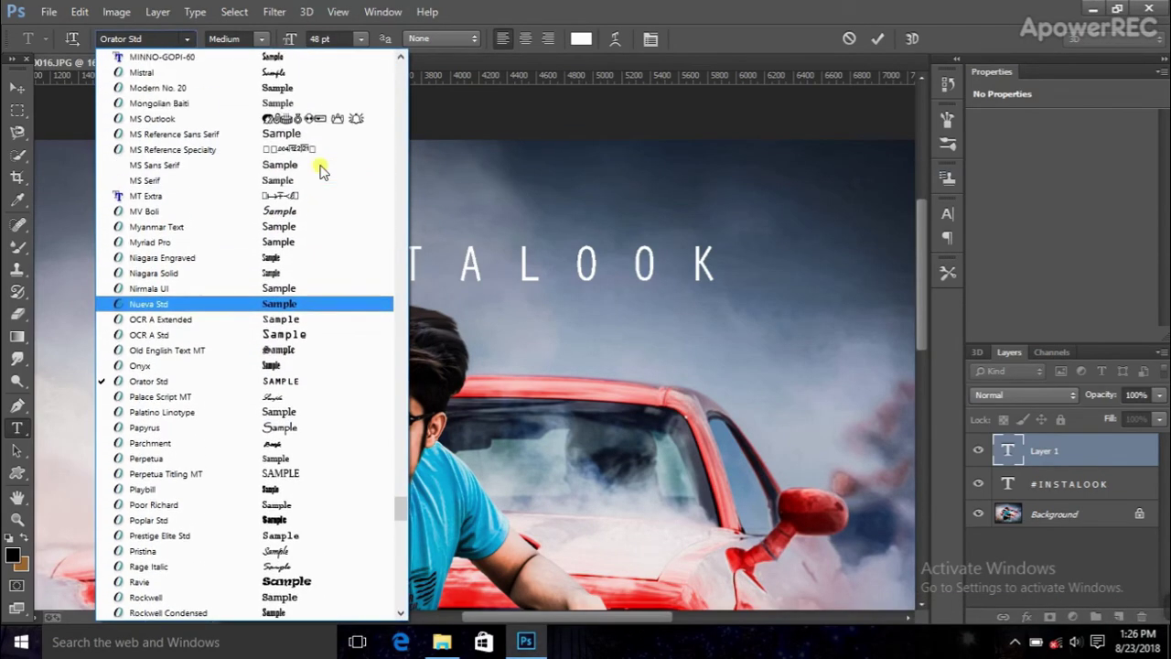
scroll(319, 169, "up", 2)
scroll(322, 165, "up", 1)
scroll(324, 157, "up", 1)
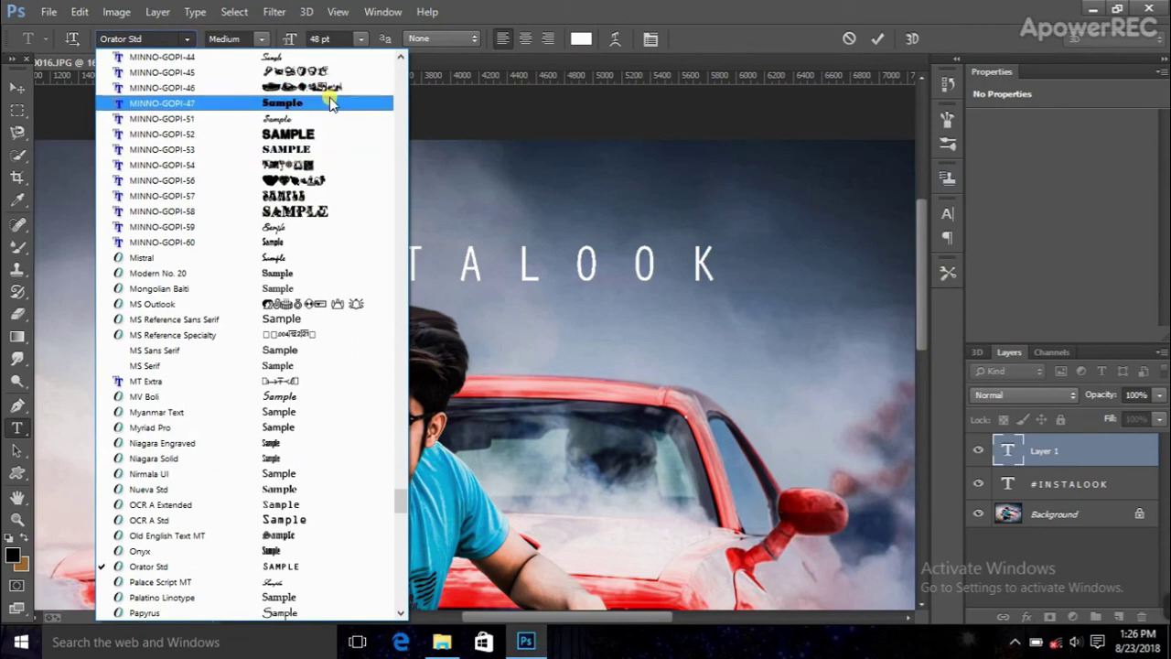
left_click(331, 104)
left_click(12, 88)
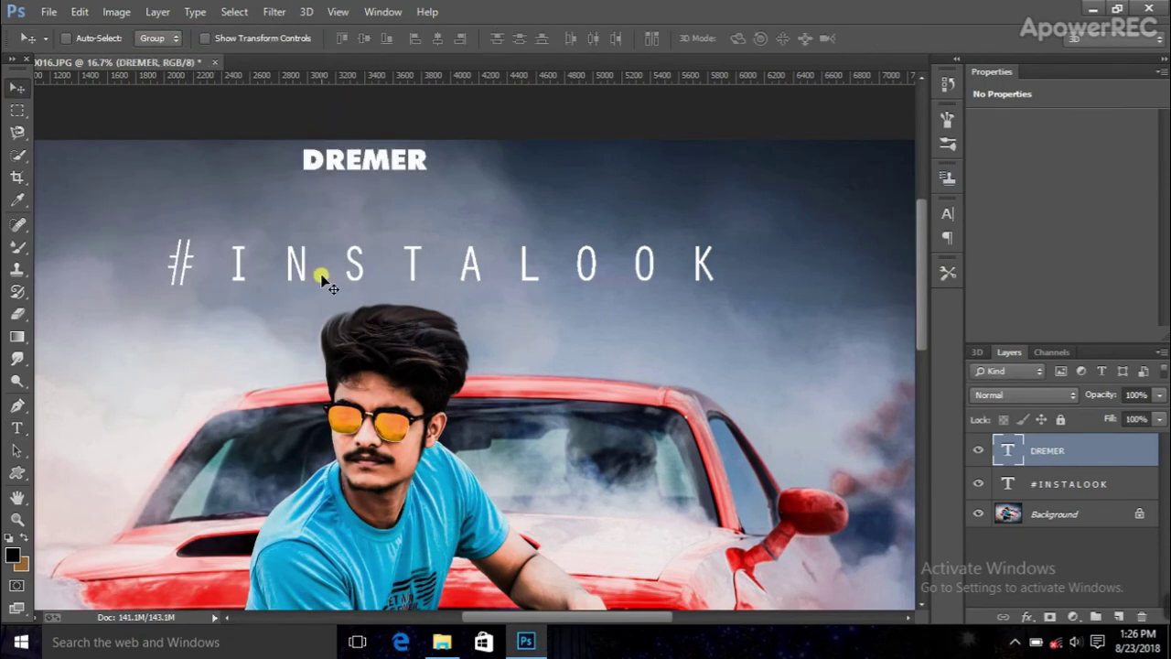
- Enlarge DREMER and set it just above the #INSTALOOK line
key("ctrl+t")
left_click_drag(424, 174, 600, 234)
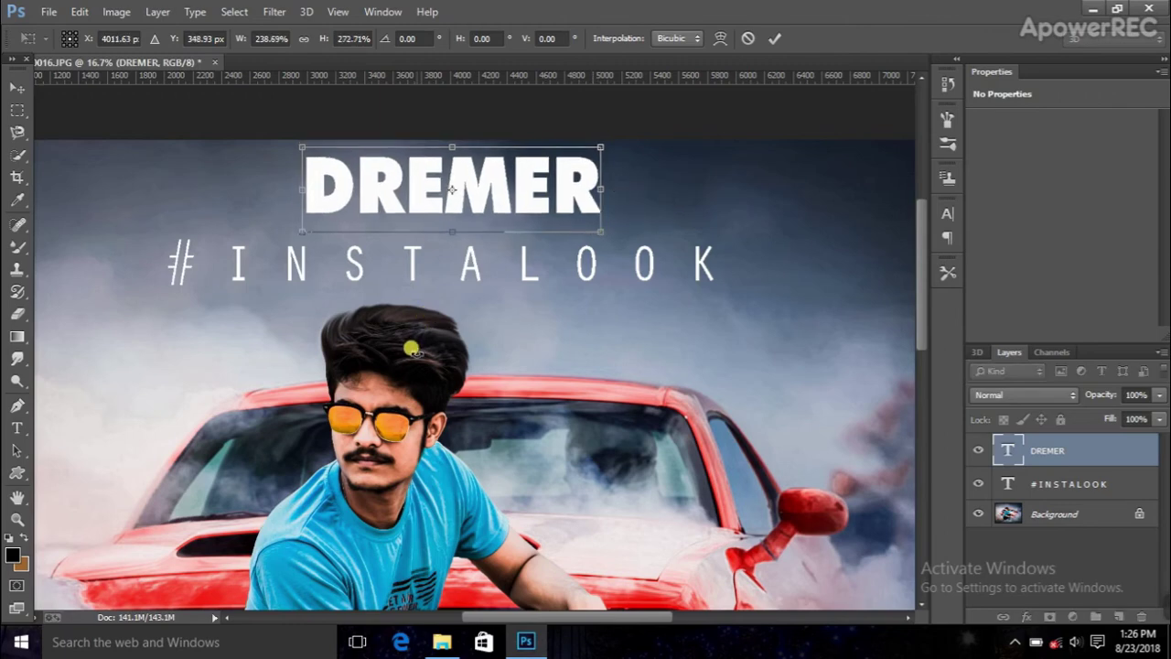
left_click_drag(451, 192, 448, 211)
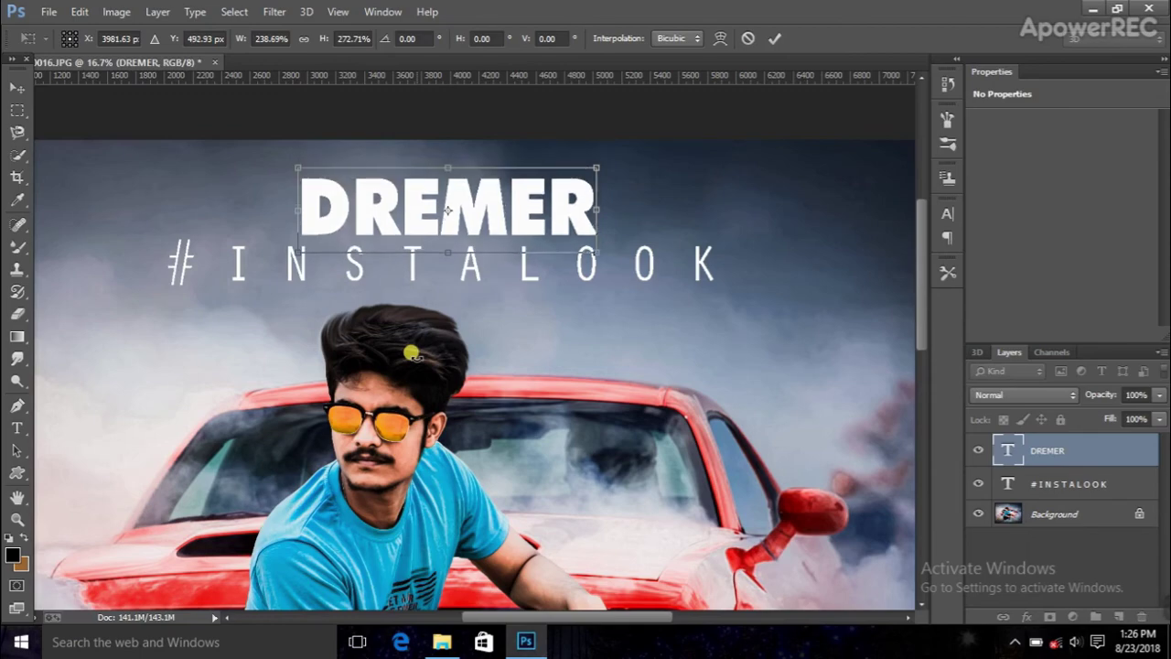
key("Return")
key("ctrl+minus")
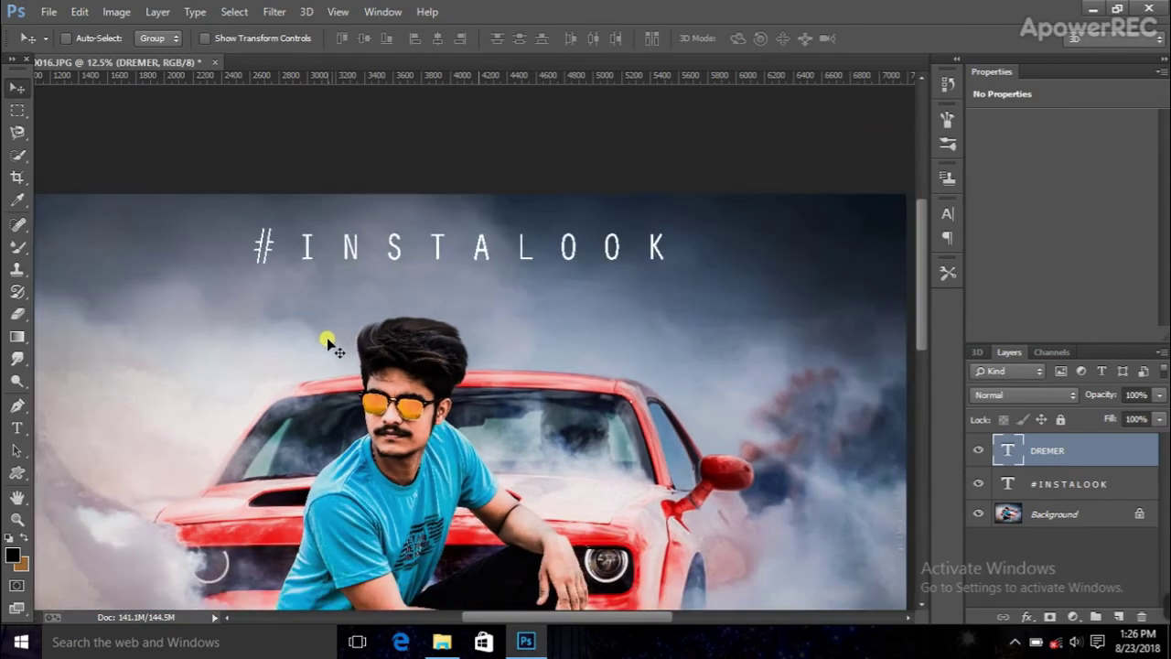
key("ctrl+minus")
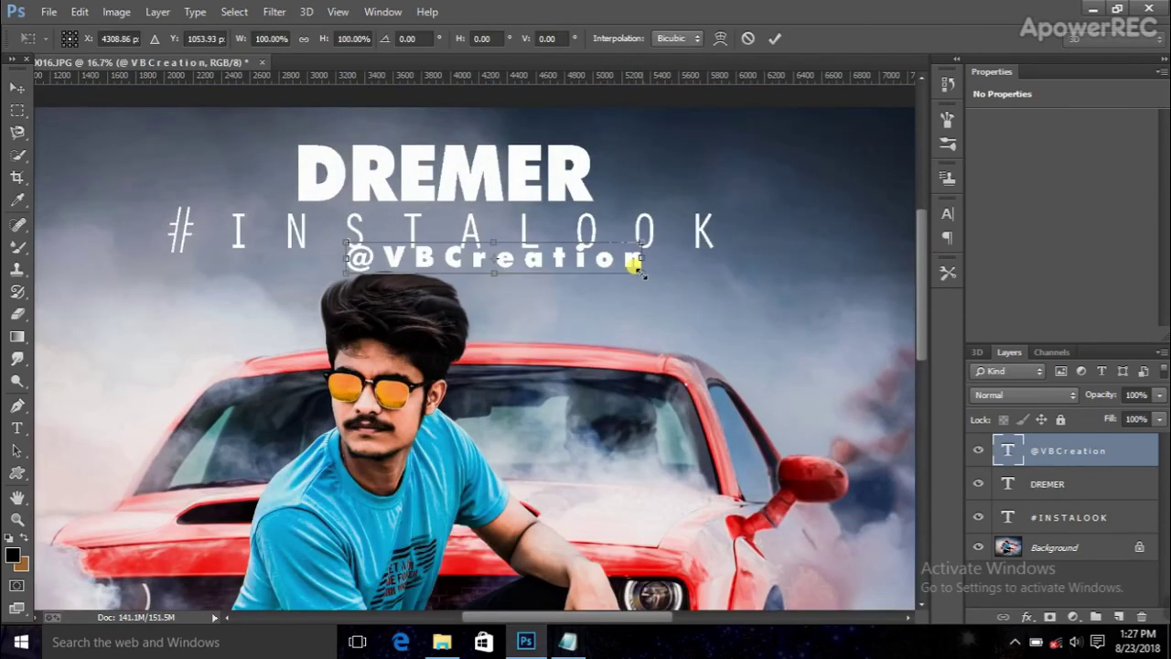
mouse_move(627, 262)
left_mouse_down()
mouse_move(538, 263)
mouse_move(470, 162)
mouse_move(486, 120)
mouse_move(486, 130)
left_mouse_up()
left_click_drag(426, 160, 427, 161)
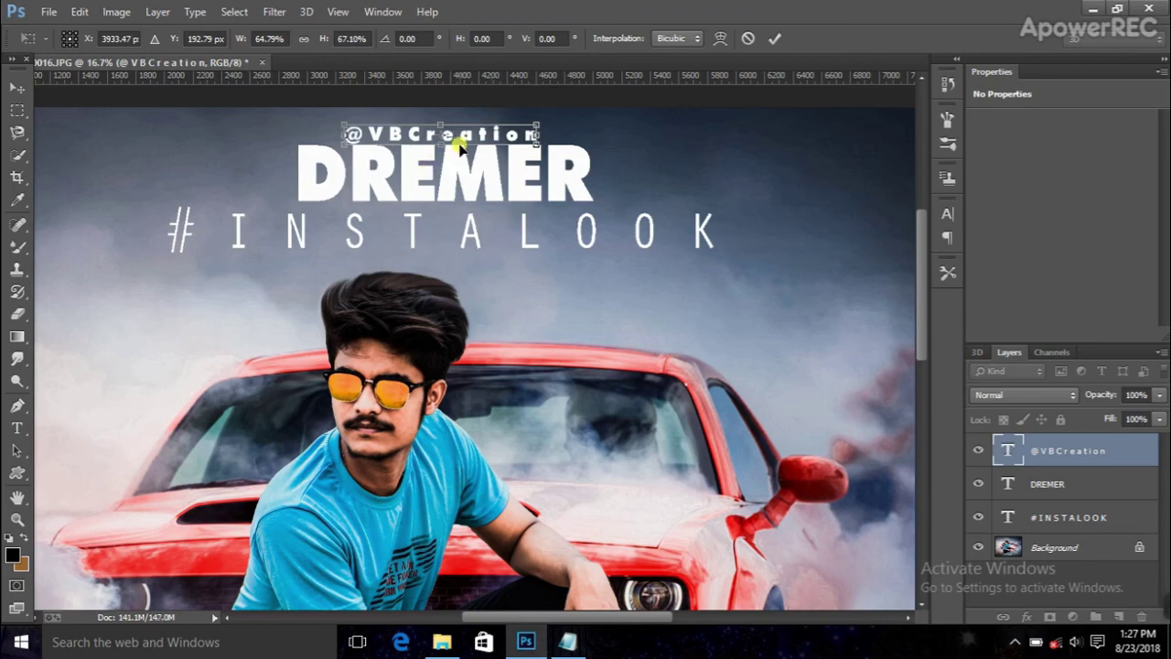
key("Return")
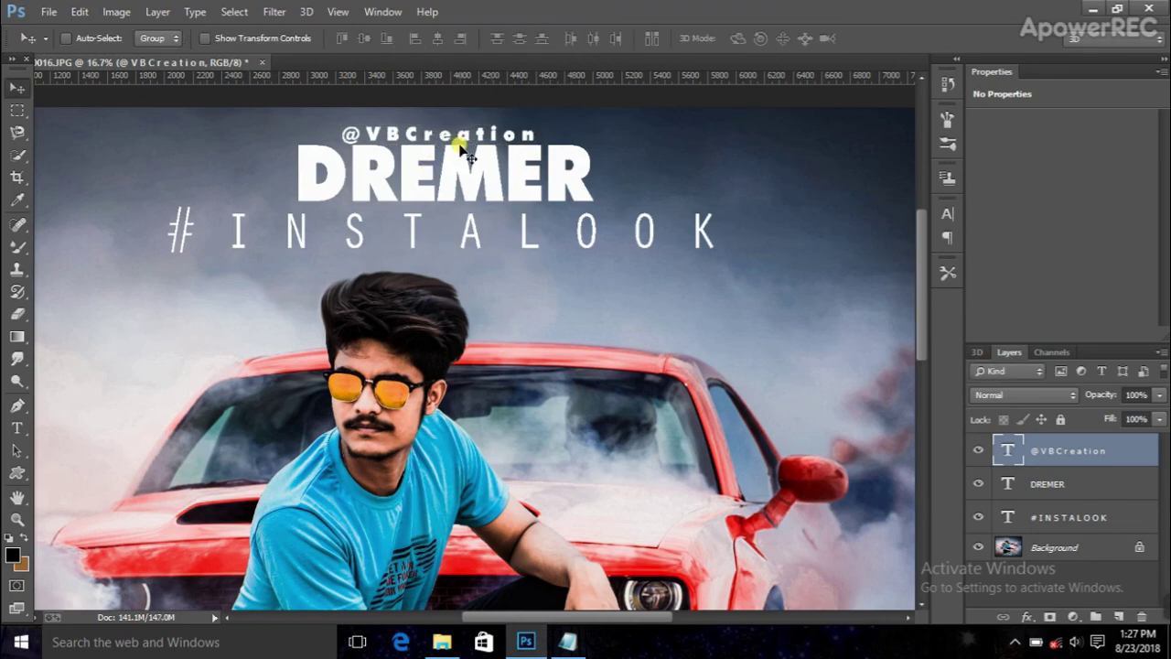
key("ctrl+minus")
key("ctrl+minus")
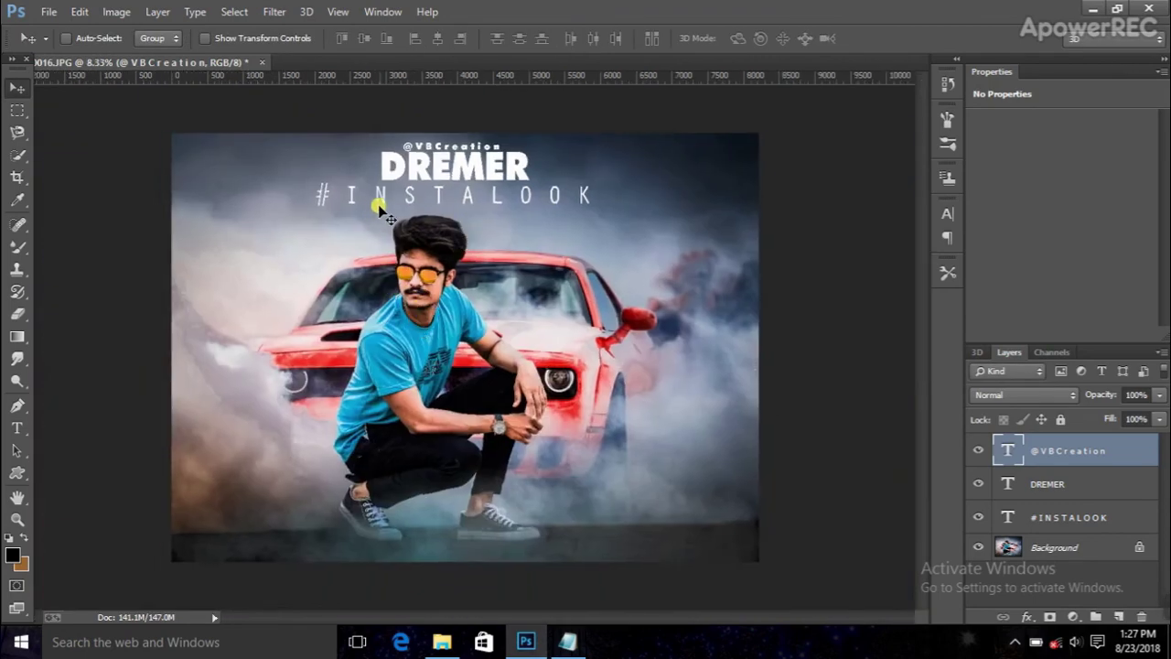
left_click(1056, 486)
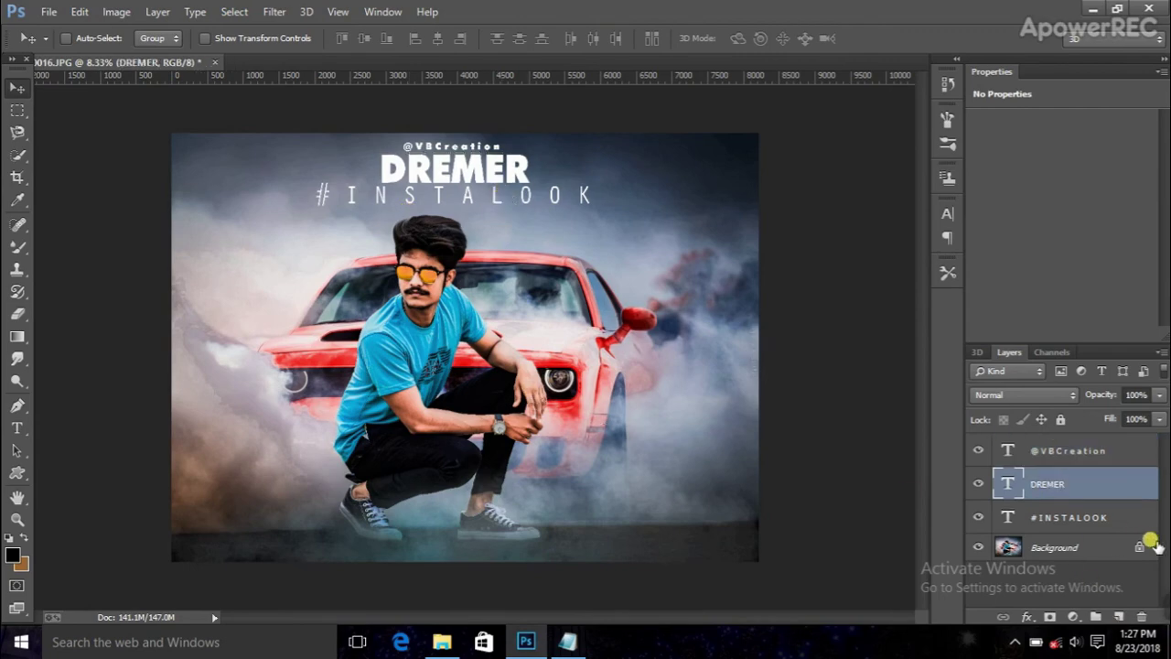
- Flatten the image from the Background layer's context menu
right_click(1064, 547)
left_click(1049, 485)
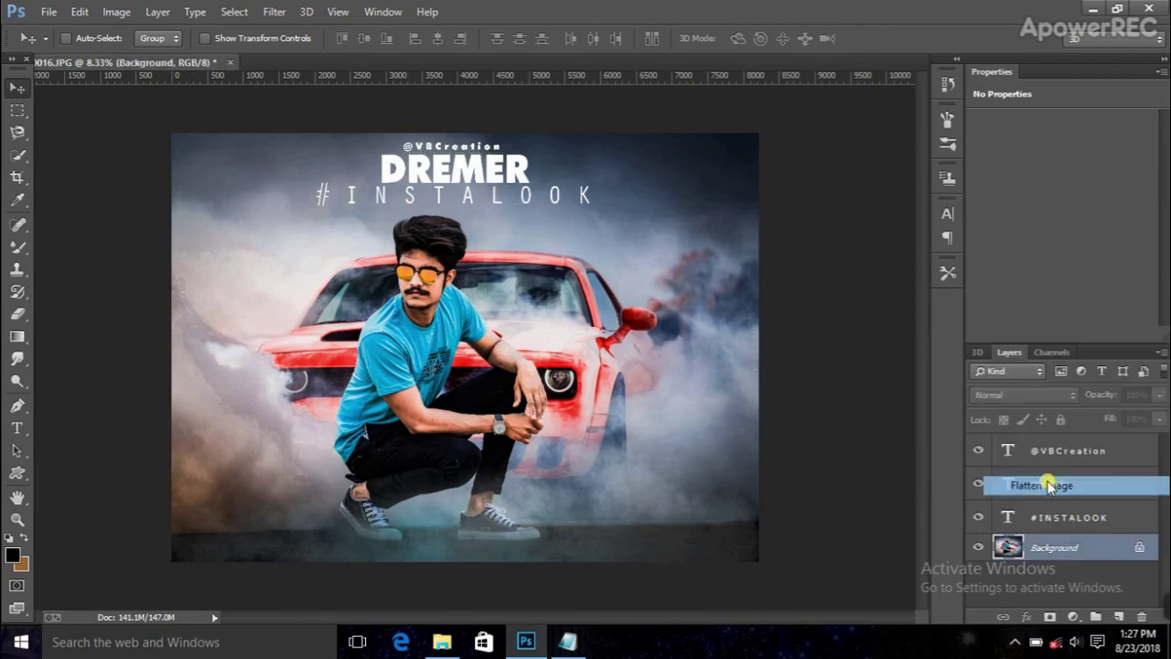